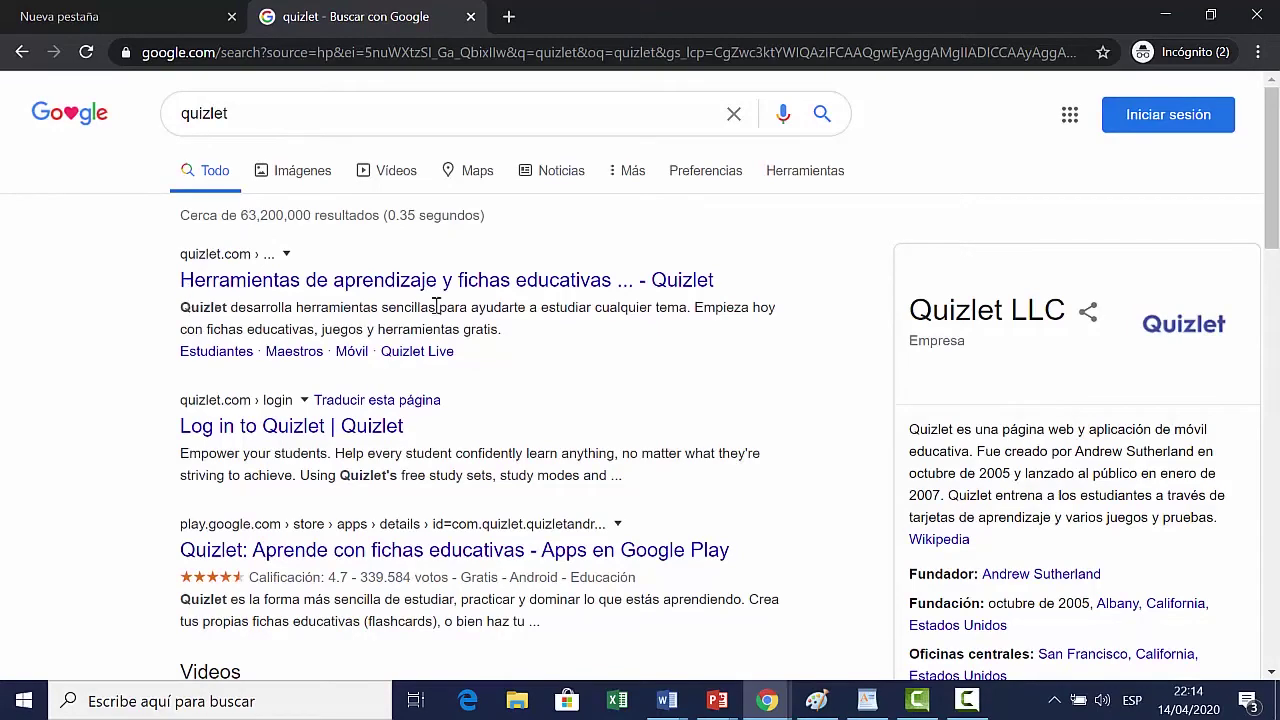
Open the Quizlet website from the search results and bring up its sign-up form
{"action": "left_click", "coordinate": [491, 284]}
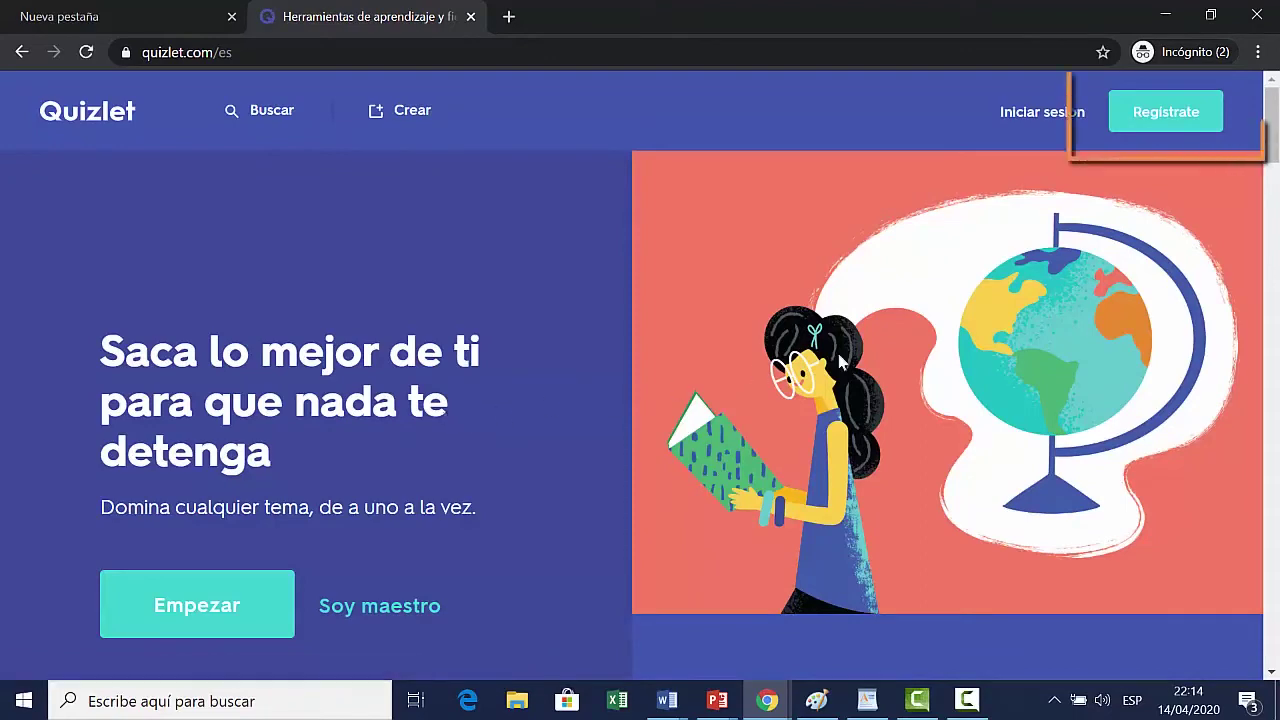
{"action": "left_click", "coordinate": [1158, 113]}
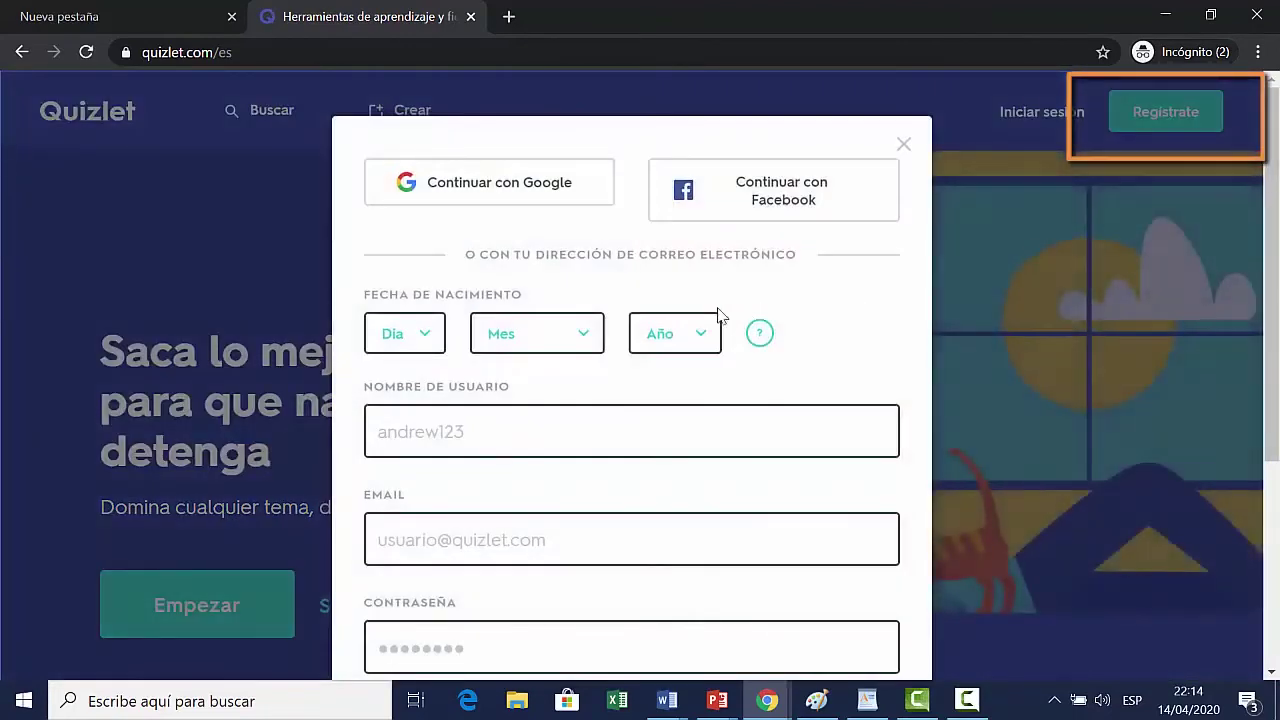
Enter the day, month and year of the account holder's date of birth in the sign-up form
{"action": "scroll", "coordinate": [306, 309], "scroll_direction": "down", "scroll_amount": 1}
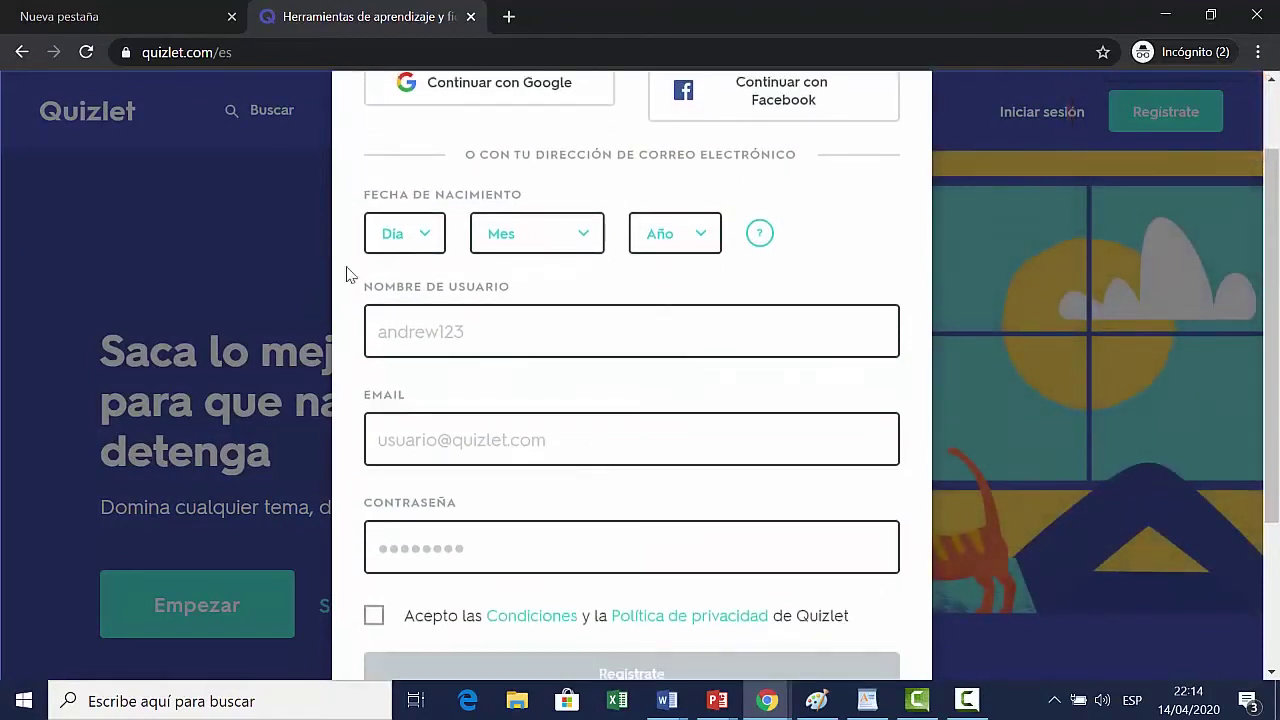
{"action": "left_click", "coordinate": [428, 232]}
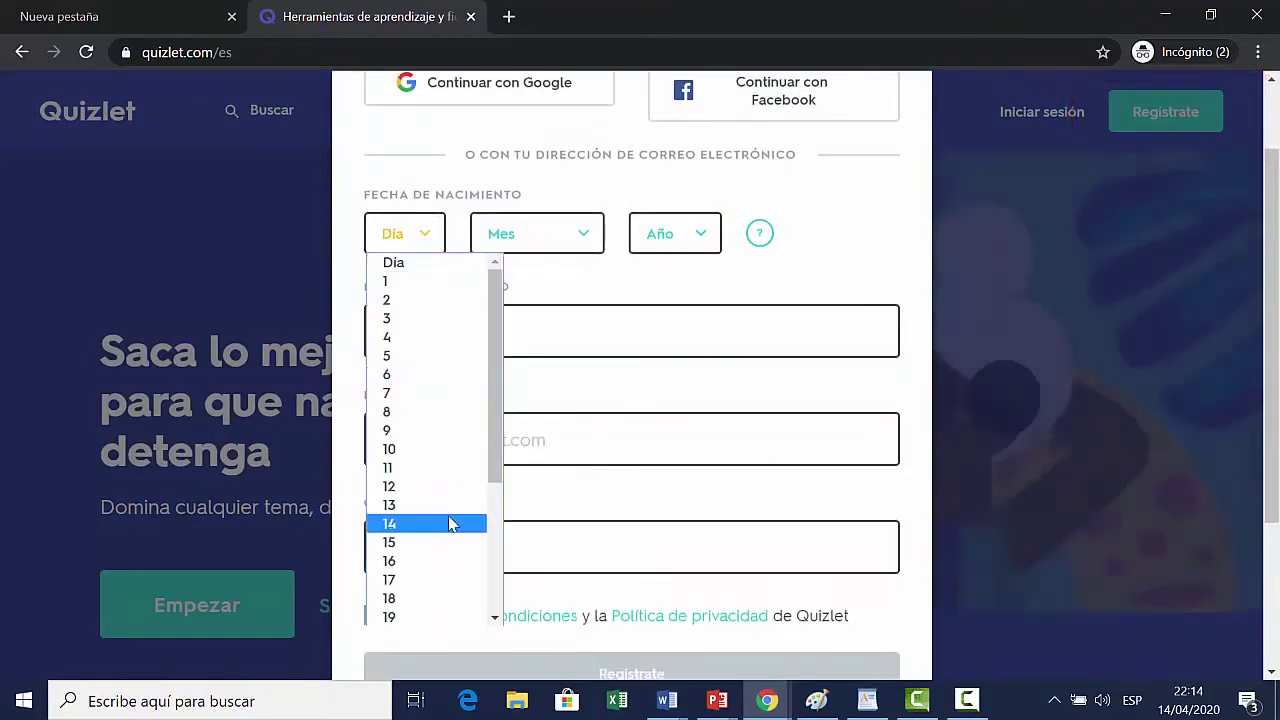
{"action": "scroll", "coordinate": [449, 524], "scroll_direction": "down", "scroll_amount": 3}
{"action": "left_click", "coordinate": [449, 552]}
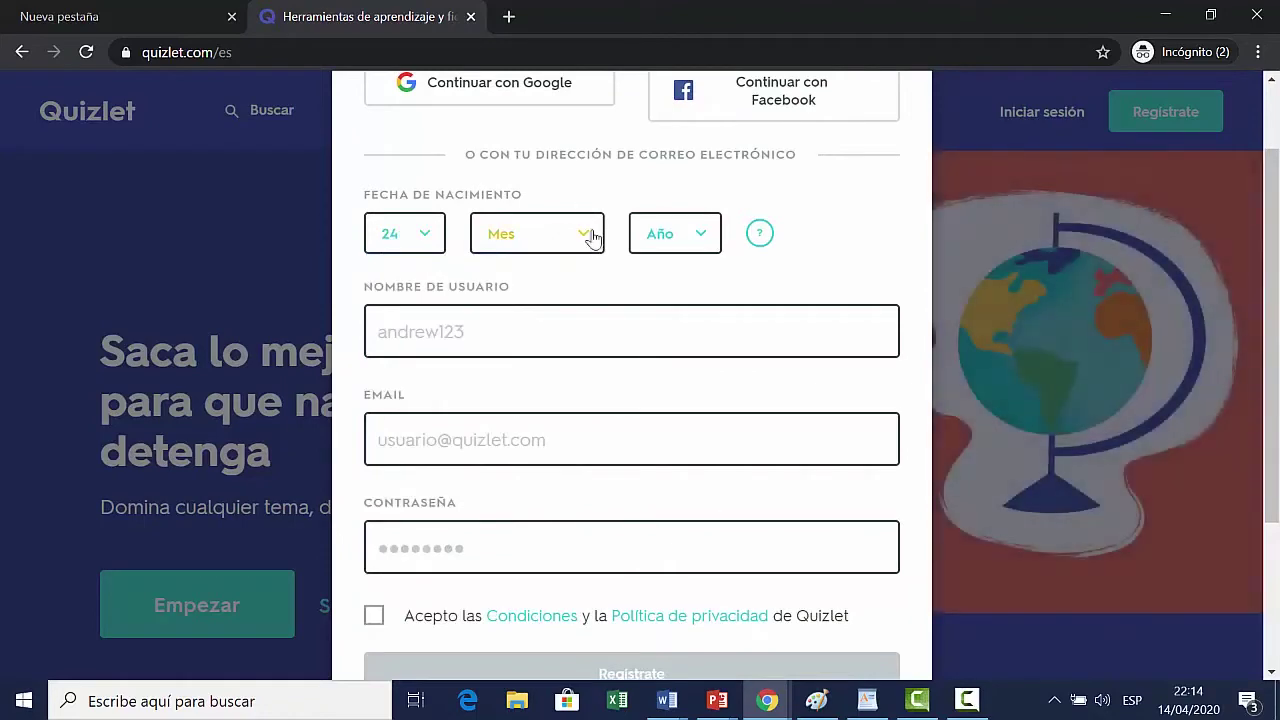
{"action": "left_click", "coordinate": [593, 235]}
{"action": "left_click", "coordinate": [583, 372]}
{"action": "left_click", "coordinate": [675, 233]}
{"action": "left_click_drag", "start_coordinate": [771, 285], "coordinate": [771, 380]}
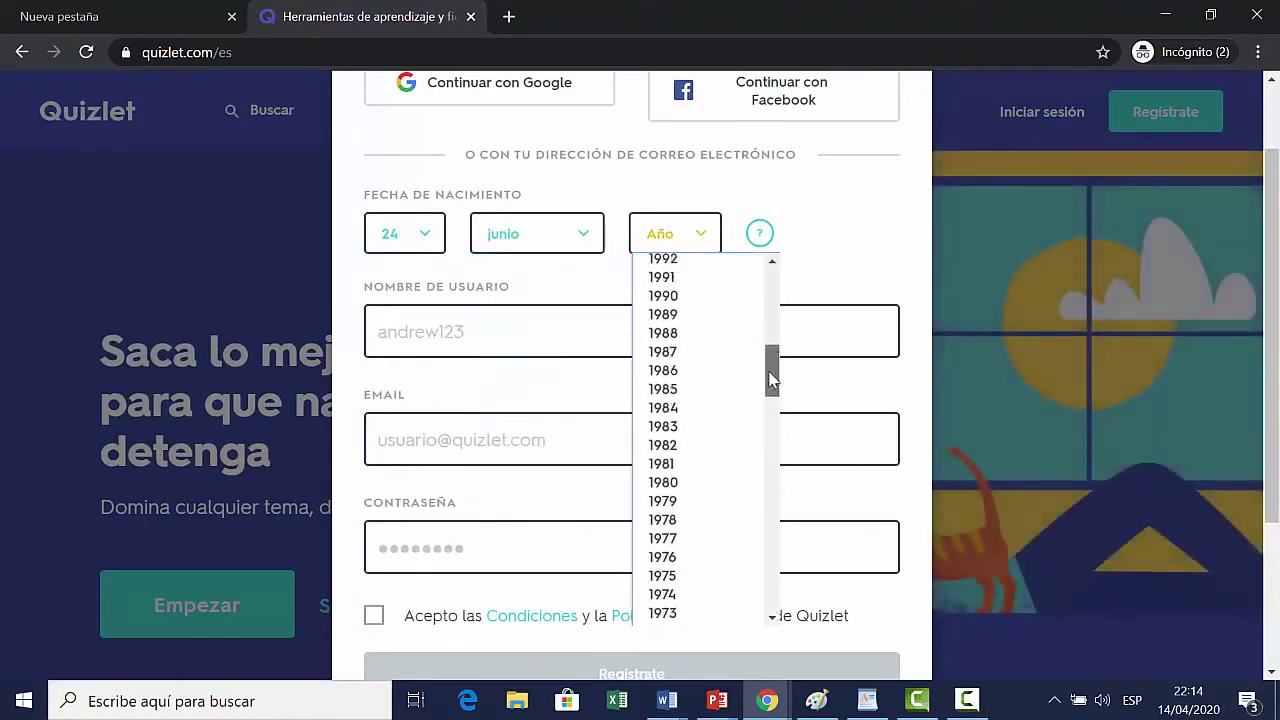
{"action": "left_click", "coordinate": [731, 482]}
Fill in the account's username in the sign-up form
{"action": "left_click", "coordinate": [520, 337]}
{"action": "type", "text": "capacit"}
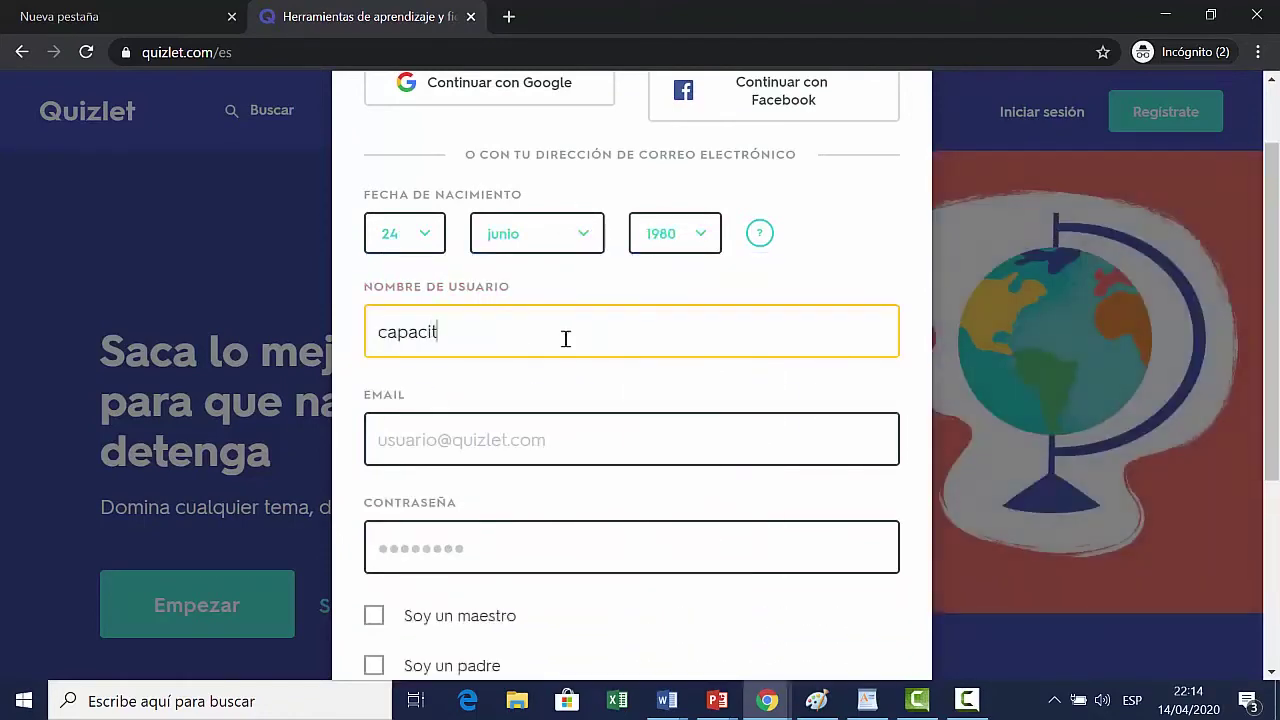
{"action": "type", "text": "acionde"}
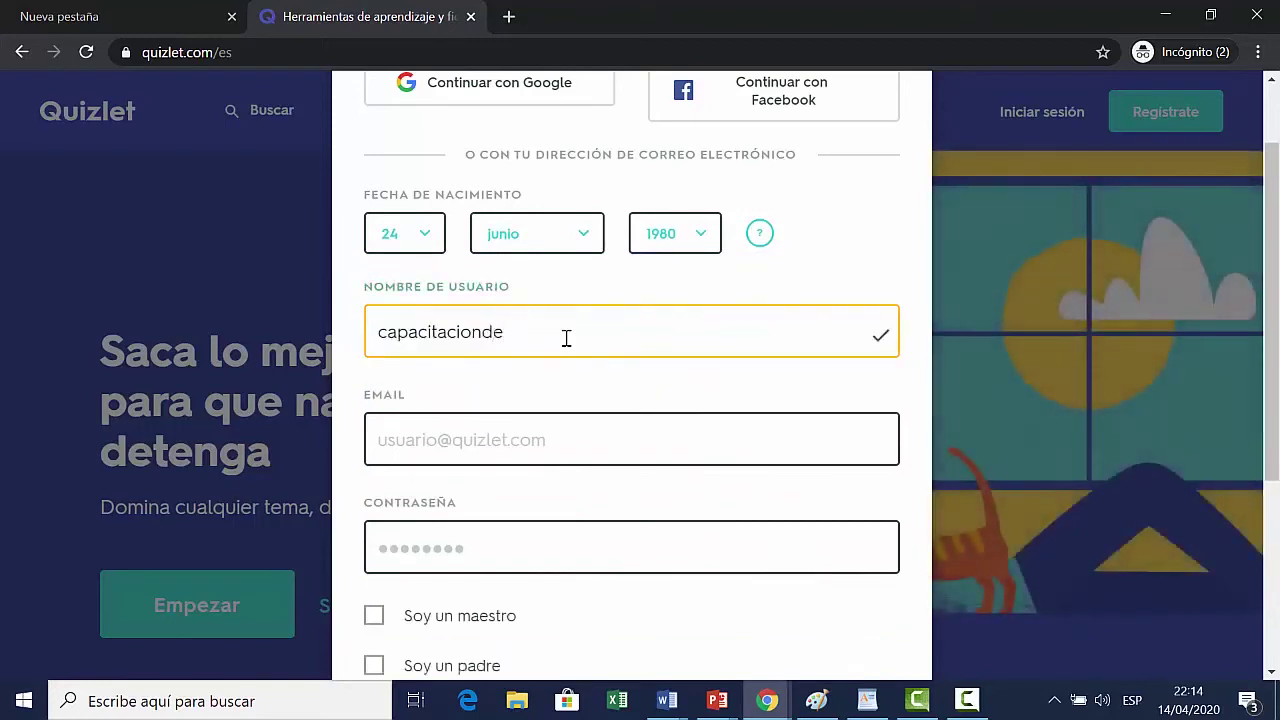
{"action": "type", "text": "rrrrama"}
{"action": "key", "text": "Tab"}
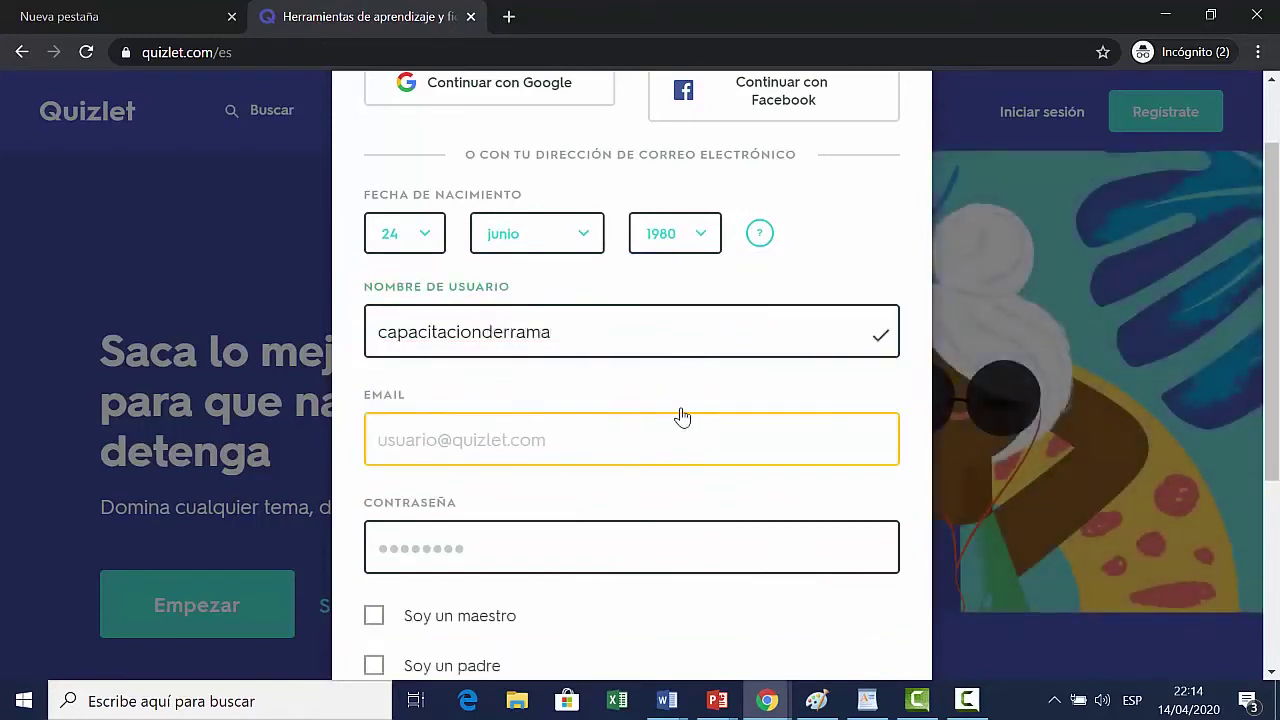
Fill in the account's e-mail address from the autofill suggestion and enter the account password
{"action": "type", "text": "ca"}
{"action": "key", "text": "Down"}
{"action": "key", "text": "Return"}
{"action": "left_click", "coordinate": [527, 540]}
{"action": "type", "text": "*****"}
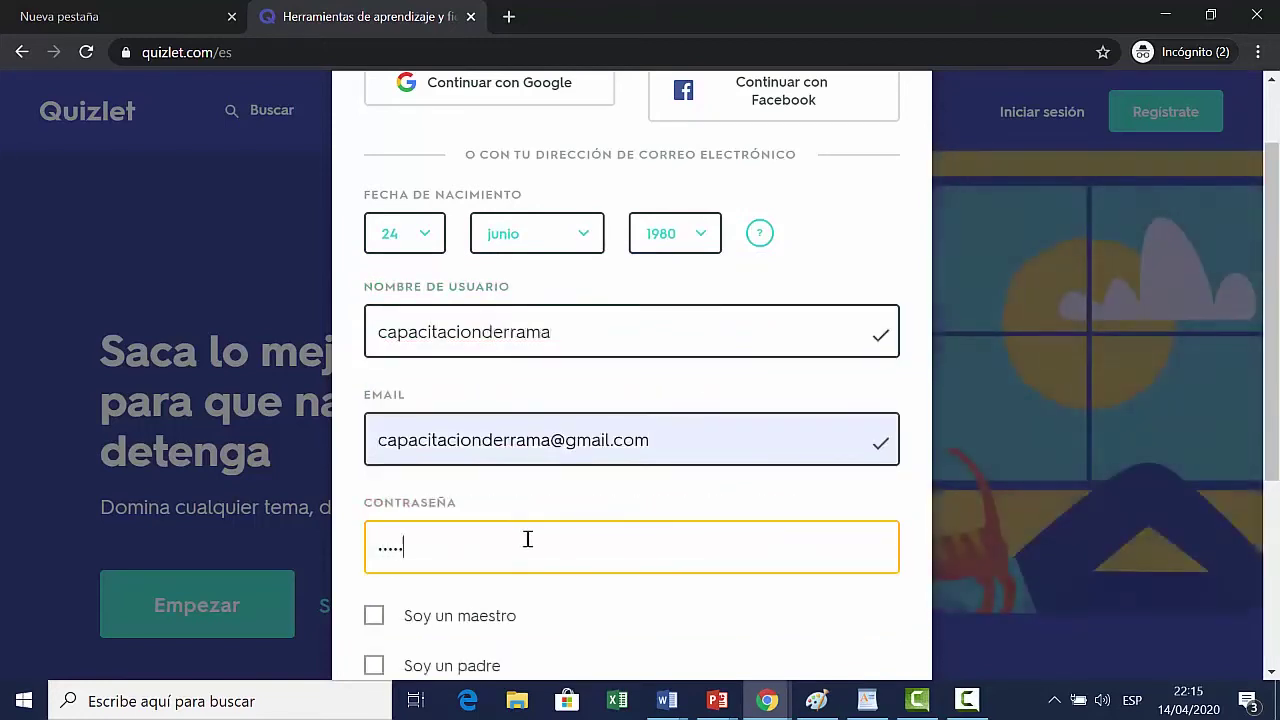
{"action": "type", "text": "***"}
Mark the account as a teacher's, accept the terms and privacy policy, and submit the registration
{"action": "scroll", "coordinate": [386, 557], "scroll_direction": "down", "scroll_amount": 1}
{"action": "left_click", "coordinate": [358, 509]}
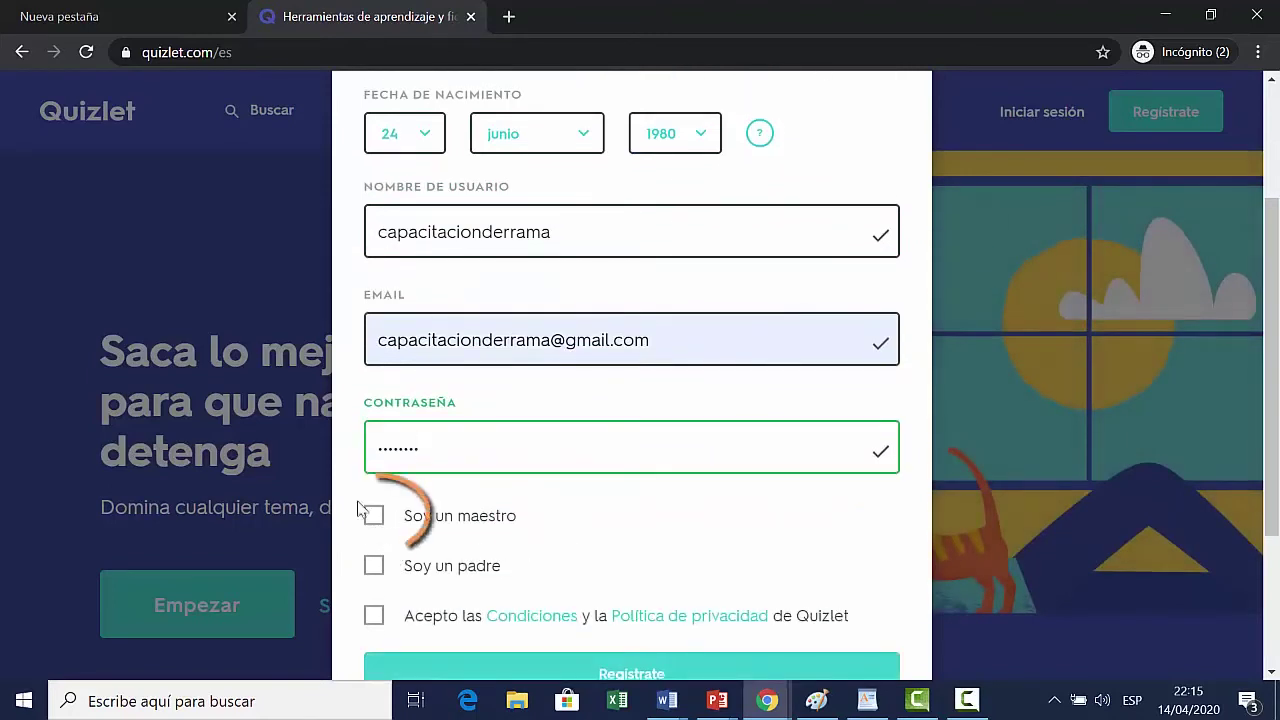
{"action": "left_click", "coordinate": [374, 514]}
{"action": "scroll", "coordinate": [645, 515], "scroll_direction": "down", "scroll_amount": 1}
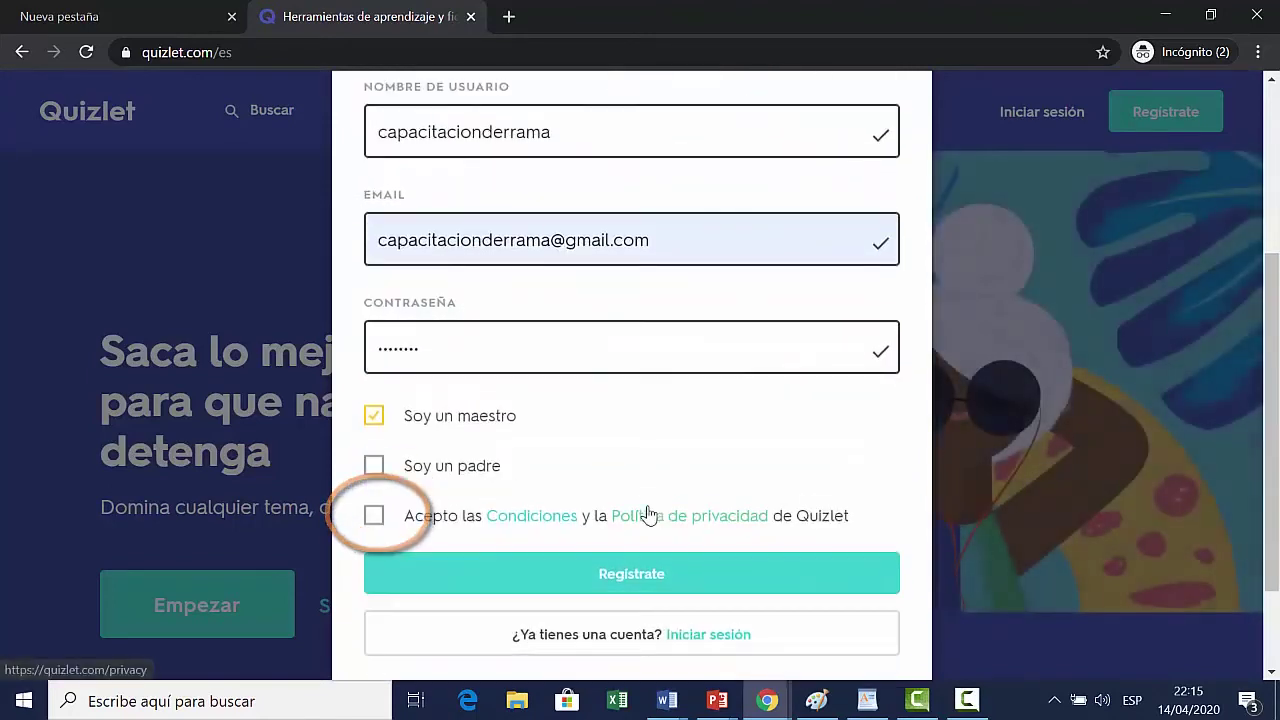
{"action": "scroll", "coordinate": [645, 516], "scroll_direction": "down", "scroll_amount": 1}
{"action": "left_click", "coordinate": [374, 416]}
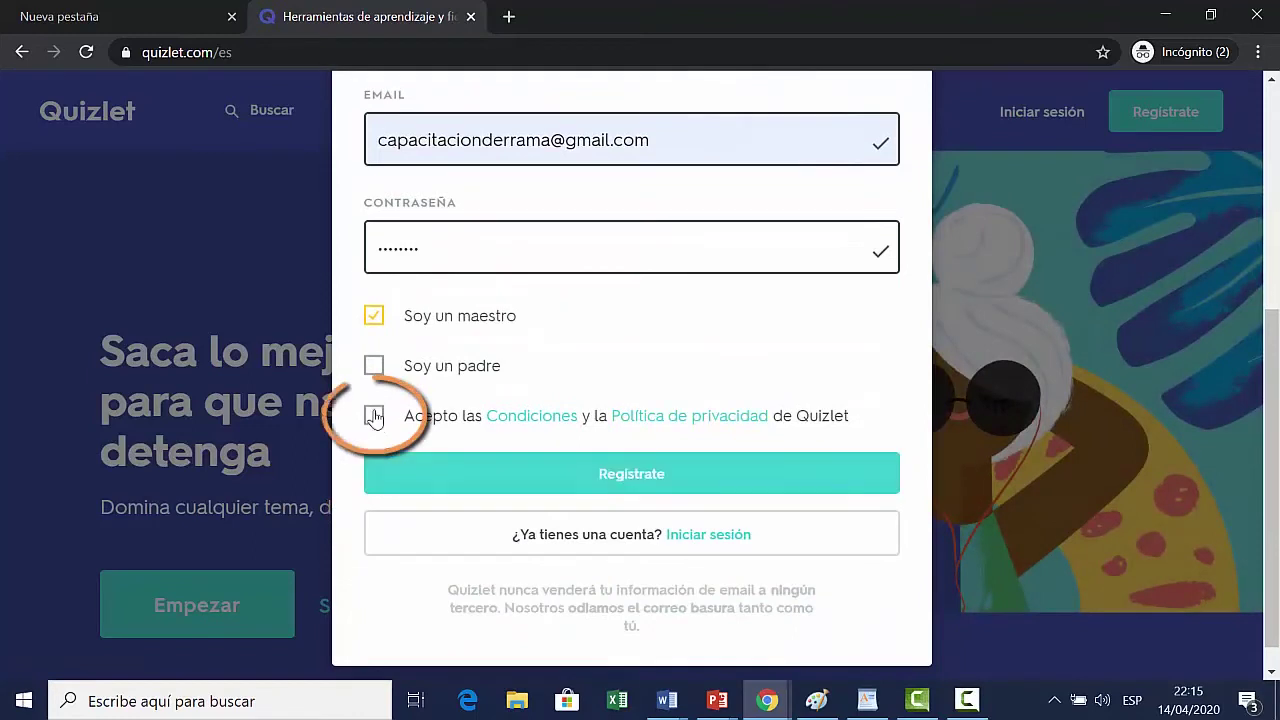
{"action": "left_click", "coordinate": [591, 480]}
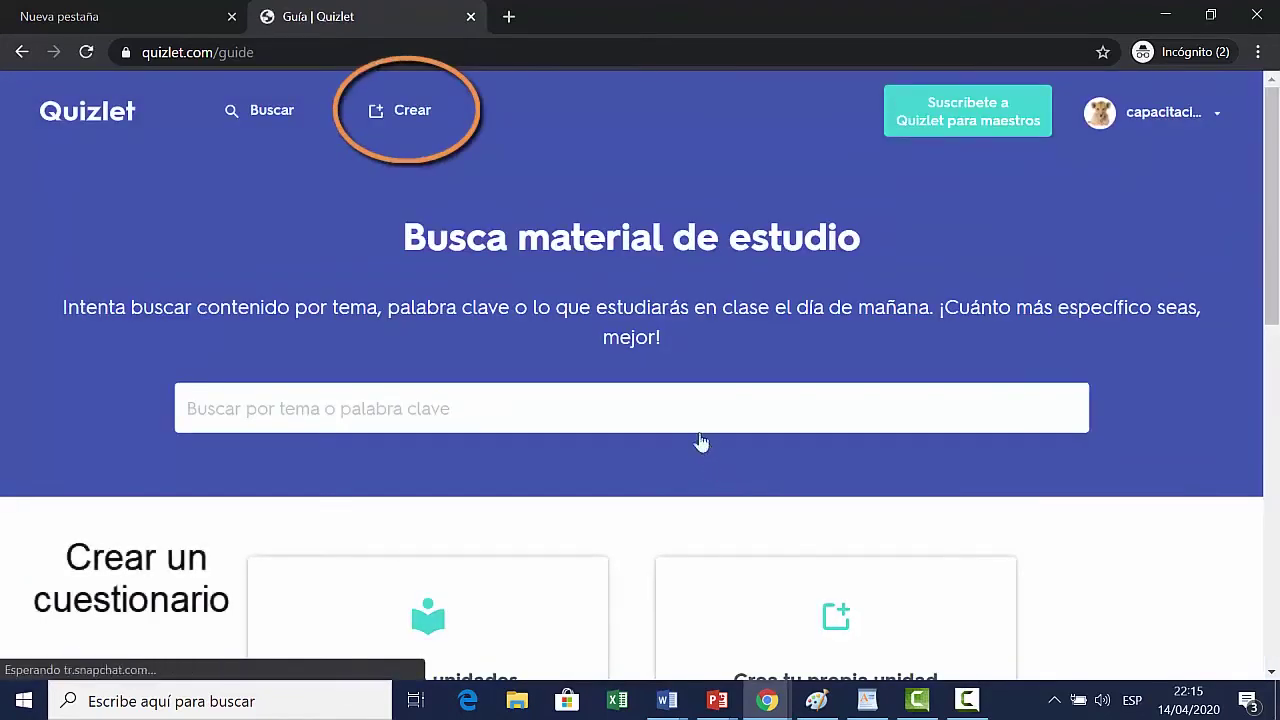
Start creating your own study unit and dismiss the Teacher free-trial offer
{"action": "scroll", "coordinate": [683, 434], "scroll_direction": "down", "scroll_amount": 2}
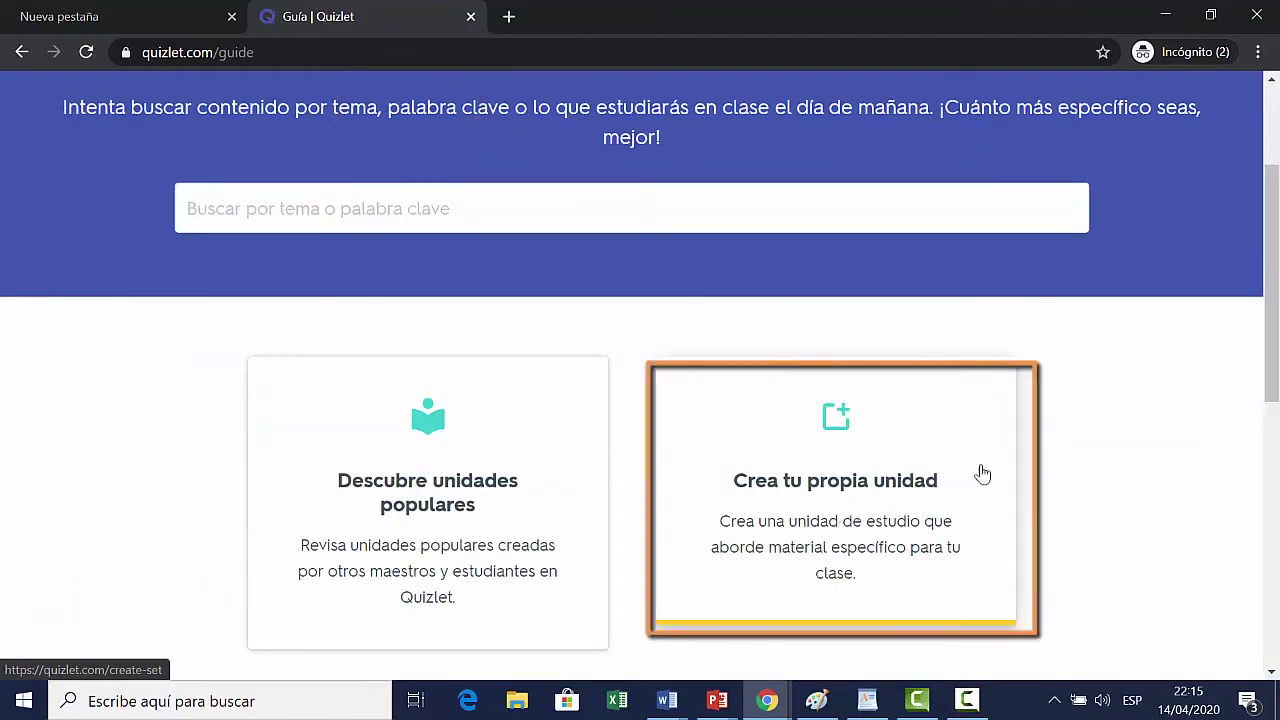
{"action": "left_click", "coordinate": [880, 512]}
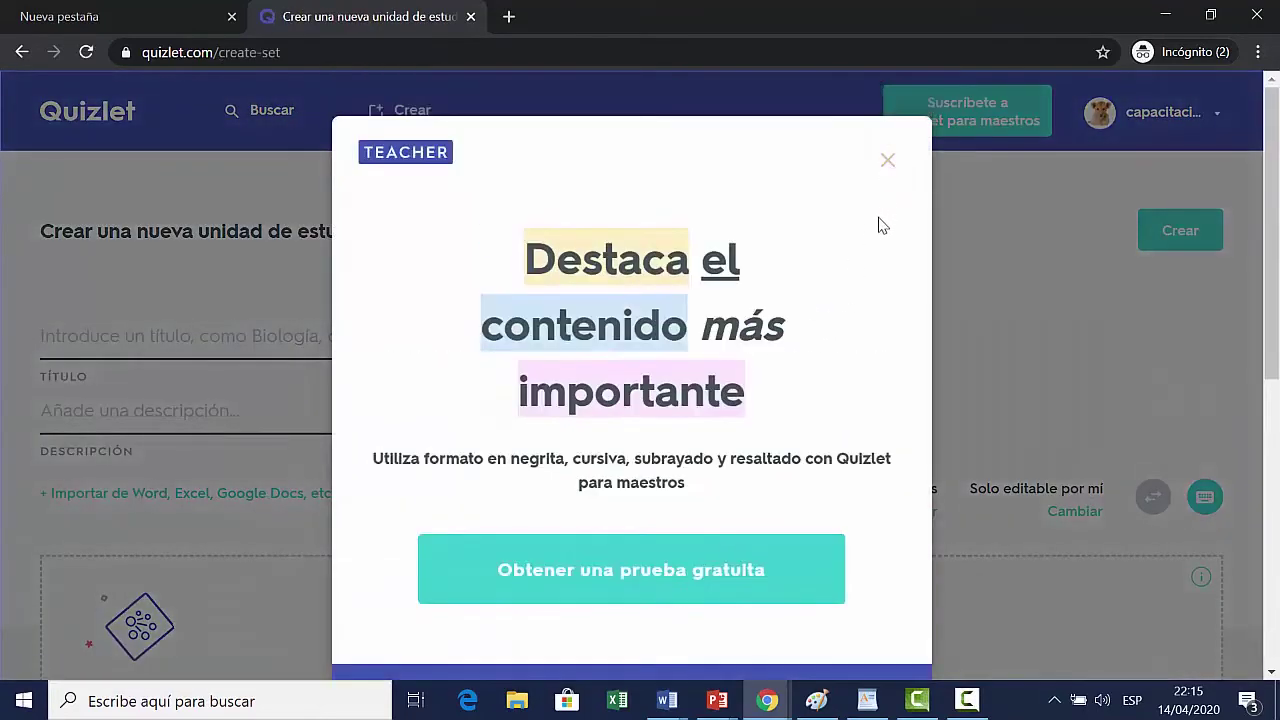
{"action": "left_click", "coordinate": [887, 161]}
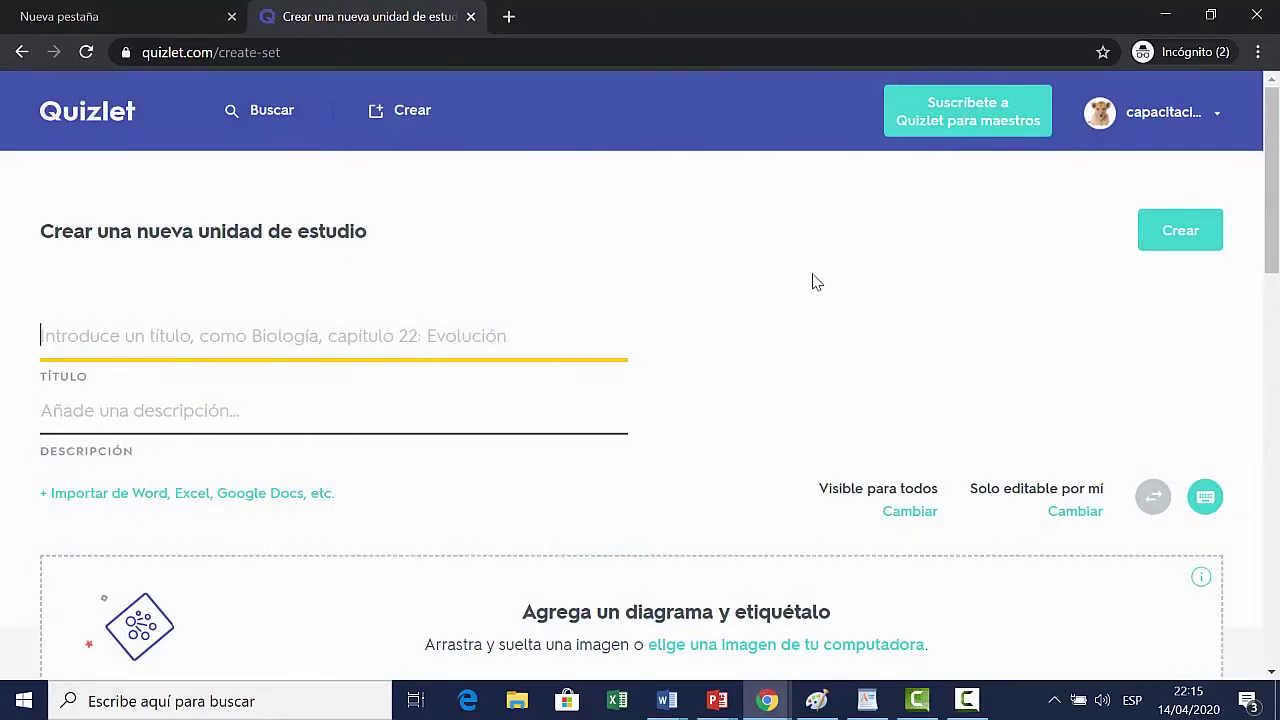
Title the new study unit "Matemática: ángulos" and give it the description "conceptos de ángulos"
{"action": "scroll", "coordinate": [812, 292], "scroll_direction": "down", "scroll_amount": 1}
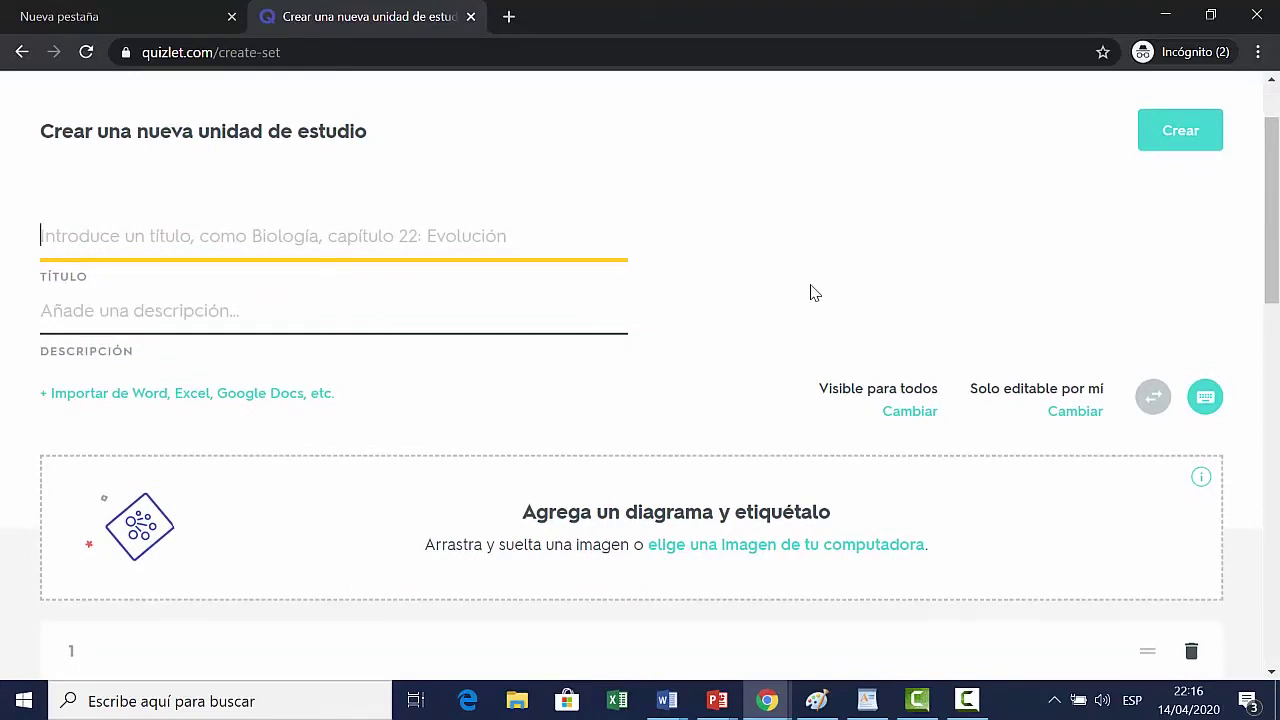
{"action": "type", "text": "M"}
{"action": "key", "text": "BackSpace"}
{"action": "type", "text": "Matemát"}
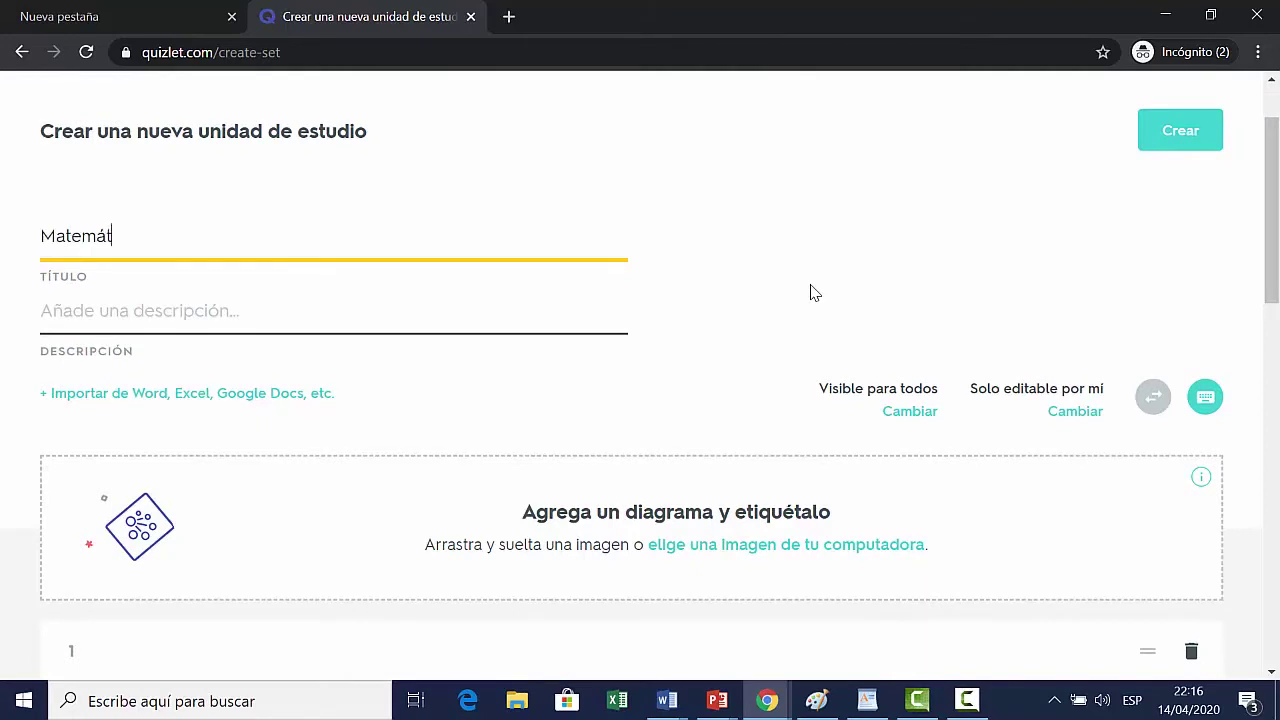
{"action": "type", "text": "ica: ángulos"}
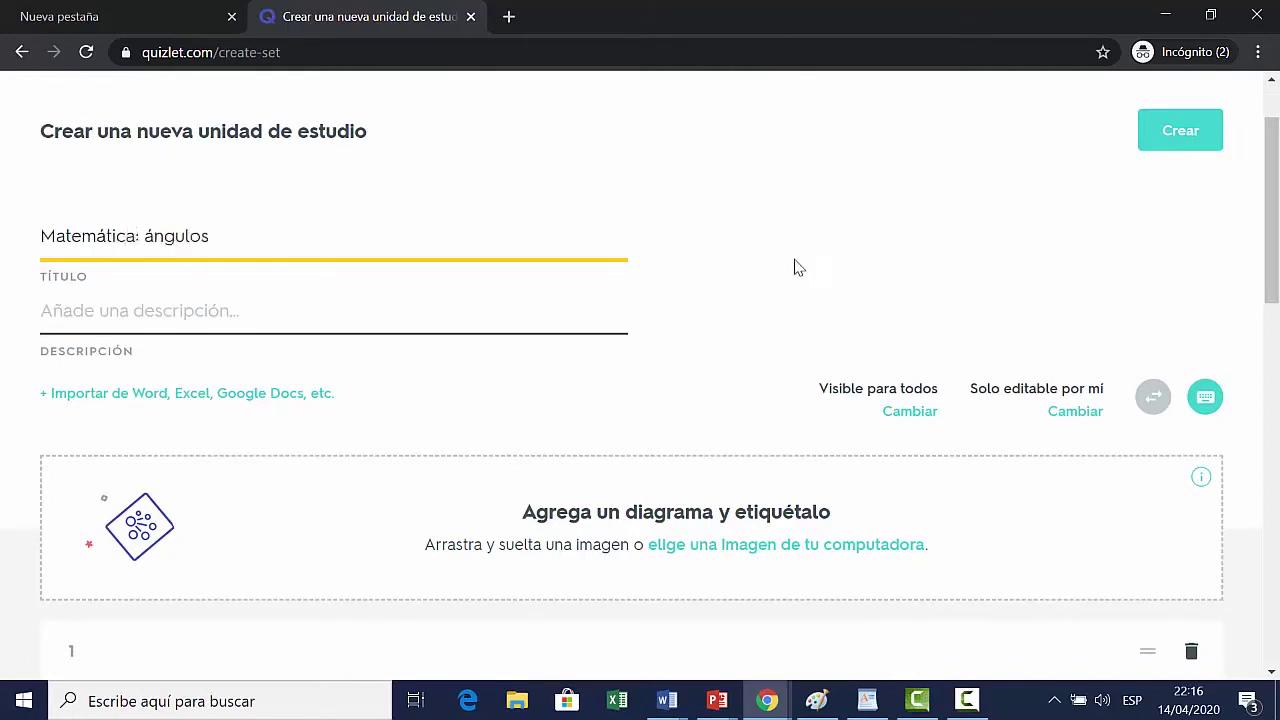
{"action": "left_click", "coordinate": [417, 317]}
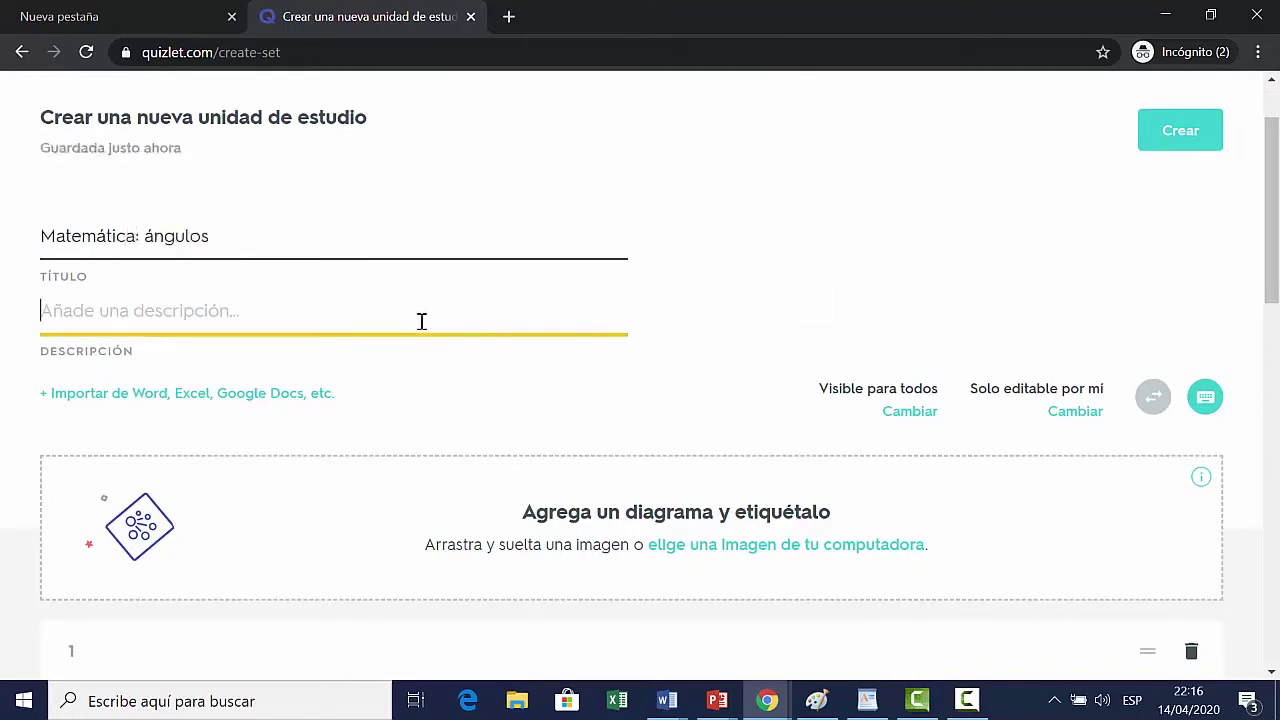
{"action": "type", "text": "con"}
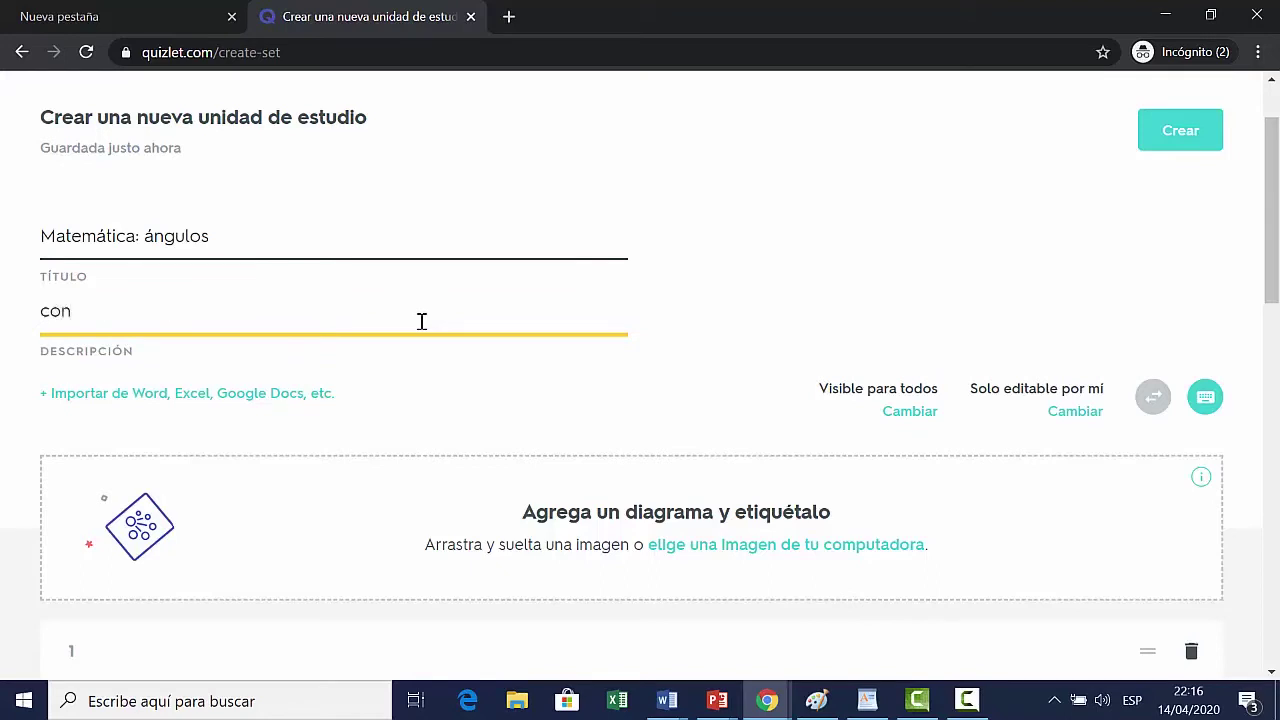
{"action": "type", "text": "ceptos de ángulos"}
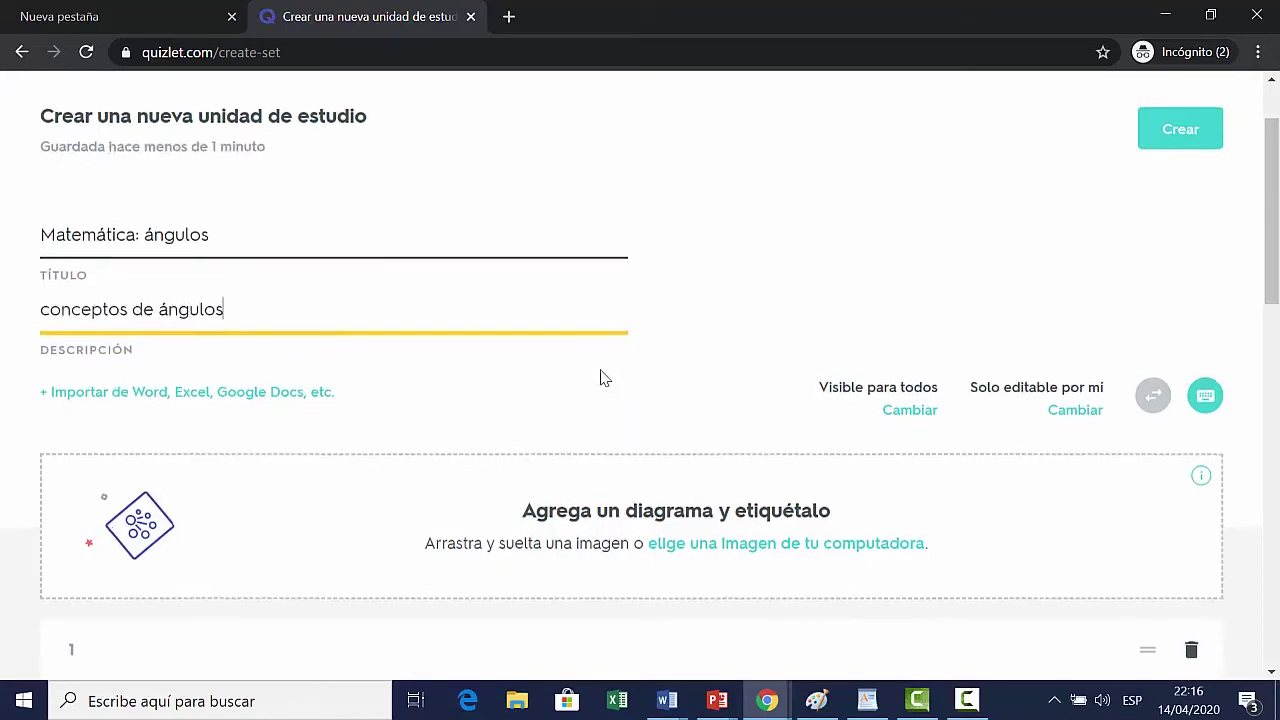
Fill in card 1 with the term "ángulo" and the definition "Dos a más rayos unidos por un vértice"
{"action": "scroll", "coordinate": [600, 374], "scroll_direction": "down", "scroll_amount": 1}
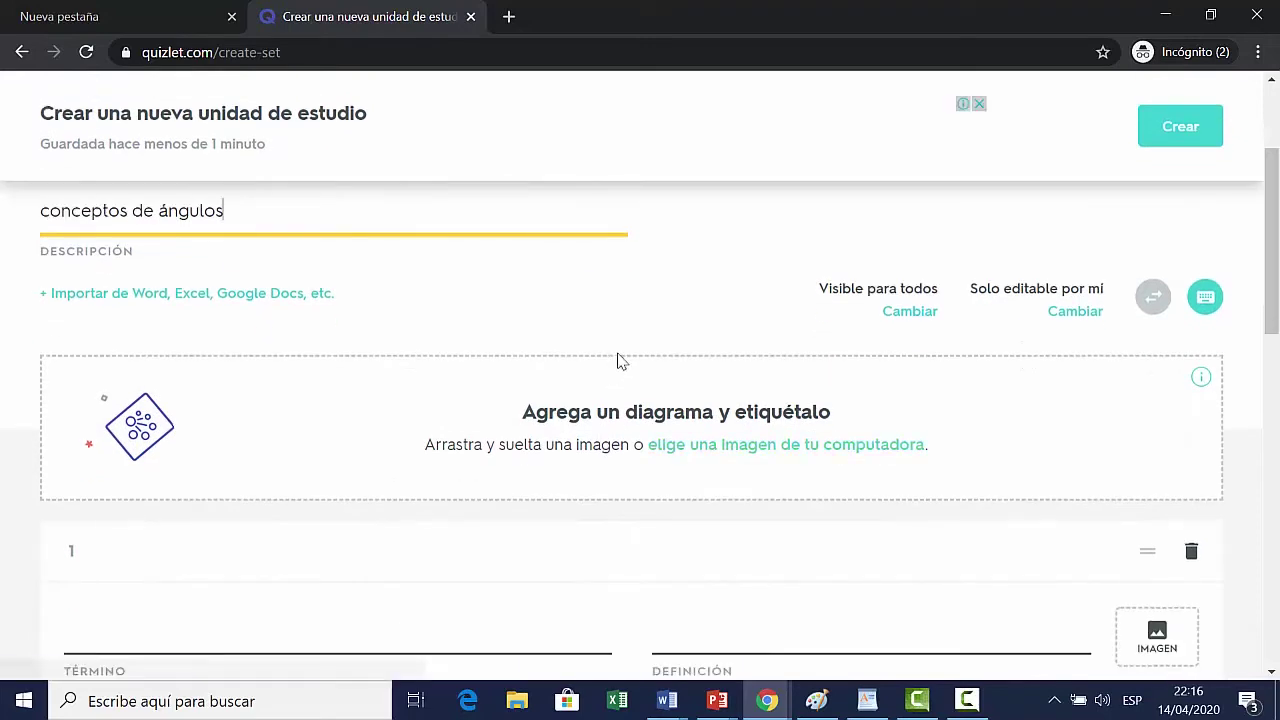
{"action": "scroll", "coordinate": [617, 360], "scroll_direction": "down", "scroll_amount": 2}
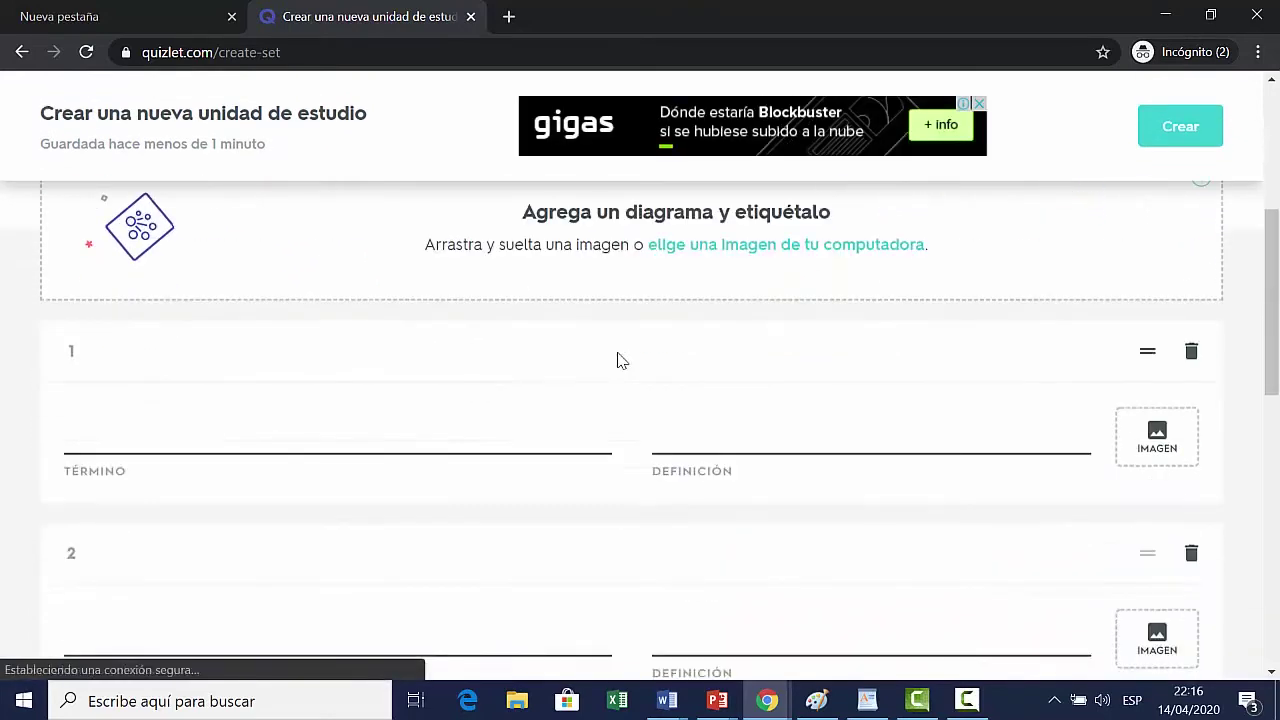
{"action": "left_click", "coordinate": [478, 423]}
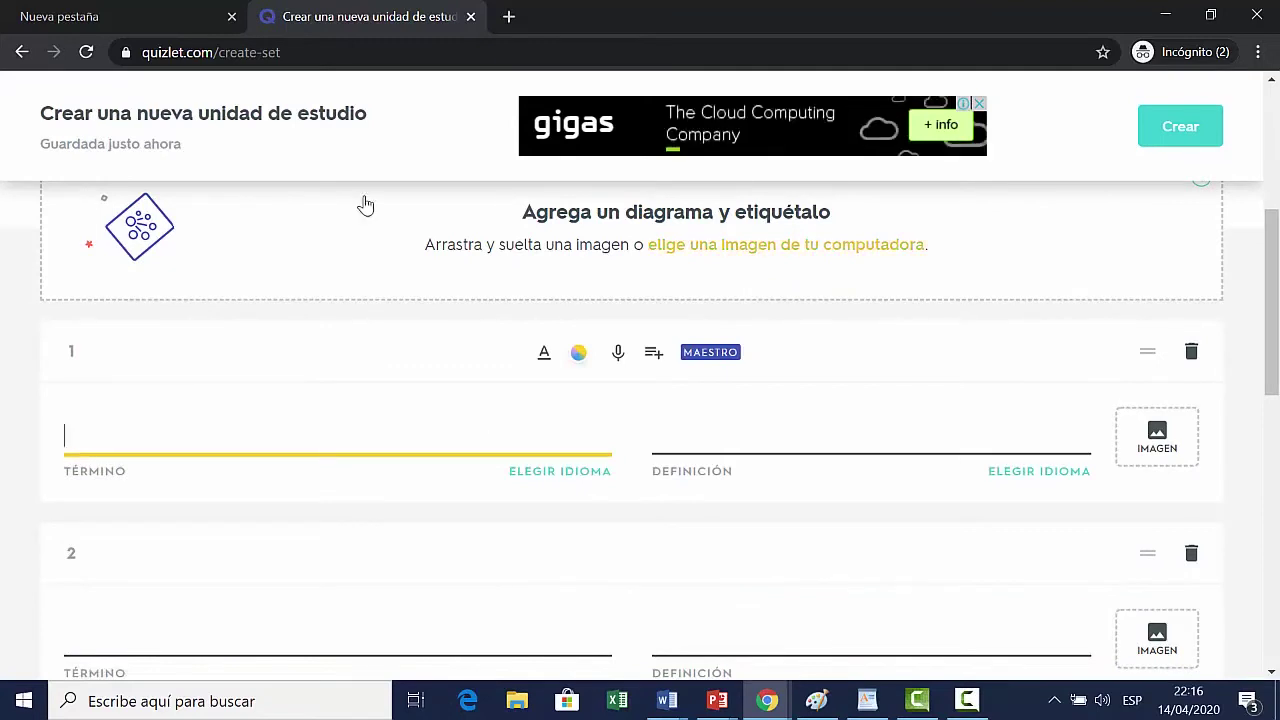
{"action": "type", "text": "dos a más rayos unidos por un vértice"}
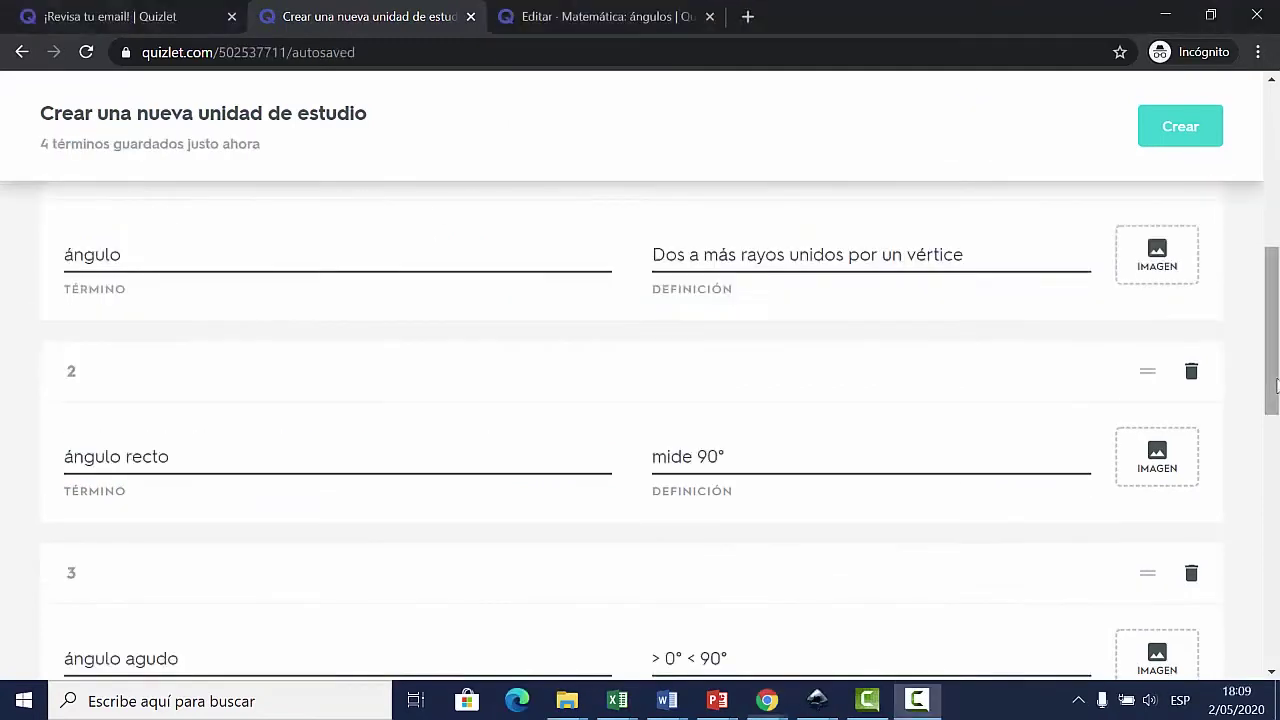
Enter "> 90°< 180°" as the definition of "ángulo obtuso" on card 4
{"action": "scroll", "coordinate": [1275, 312], "scroll_direction": "up", "scroll_amount": 3}
{"action": "scroll", "coordinate": [640, 430], "scroll_direction": "down", "scroll_amount": 5}
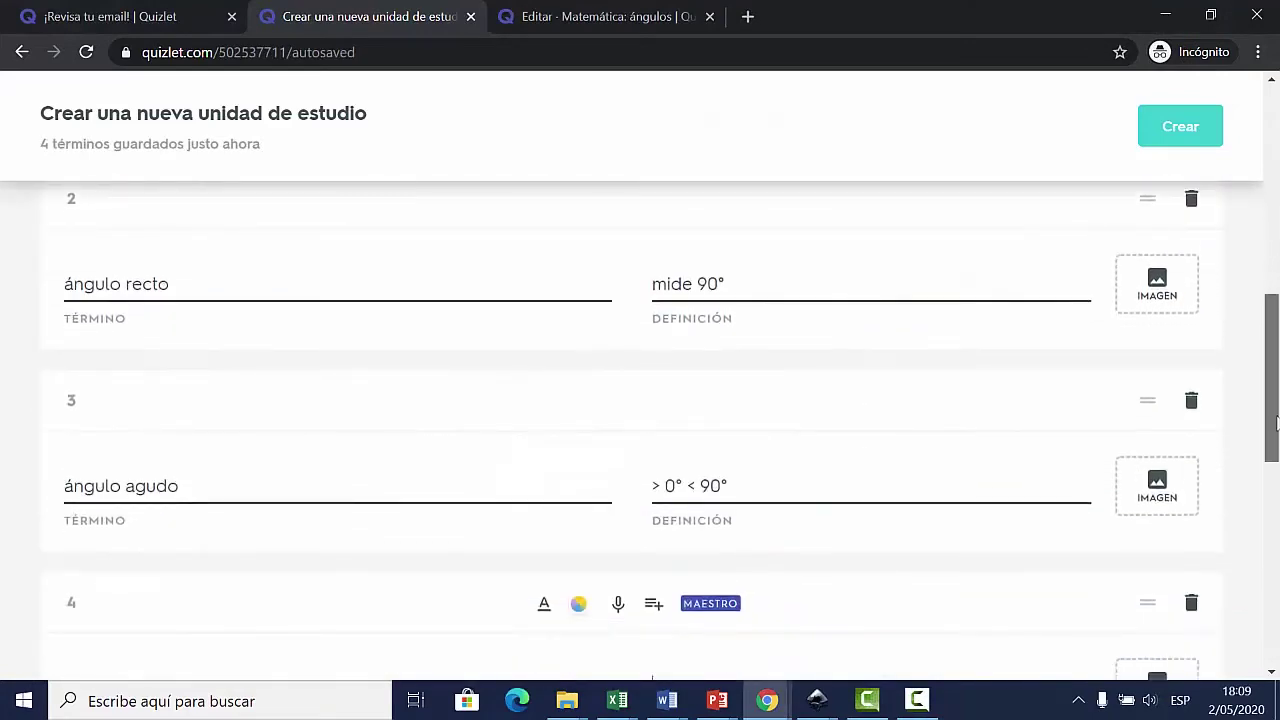
{"action": "left_click_drag", "start_coordinate": [1276, 424], "coordinate": [1277, 505]}
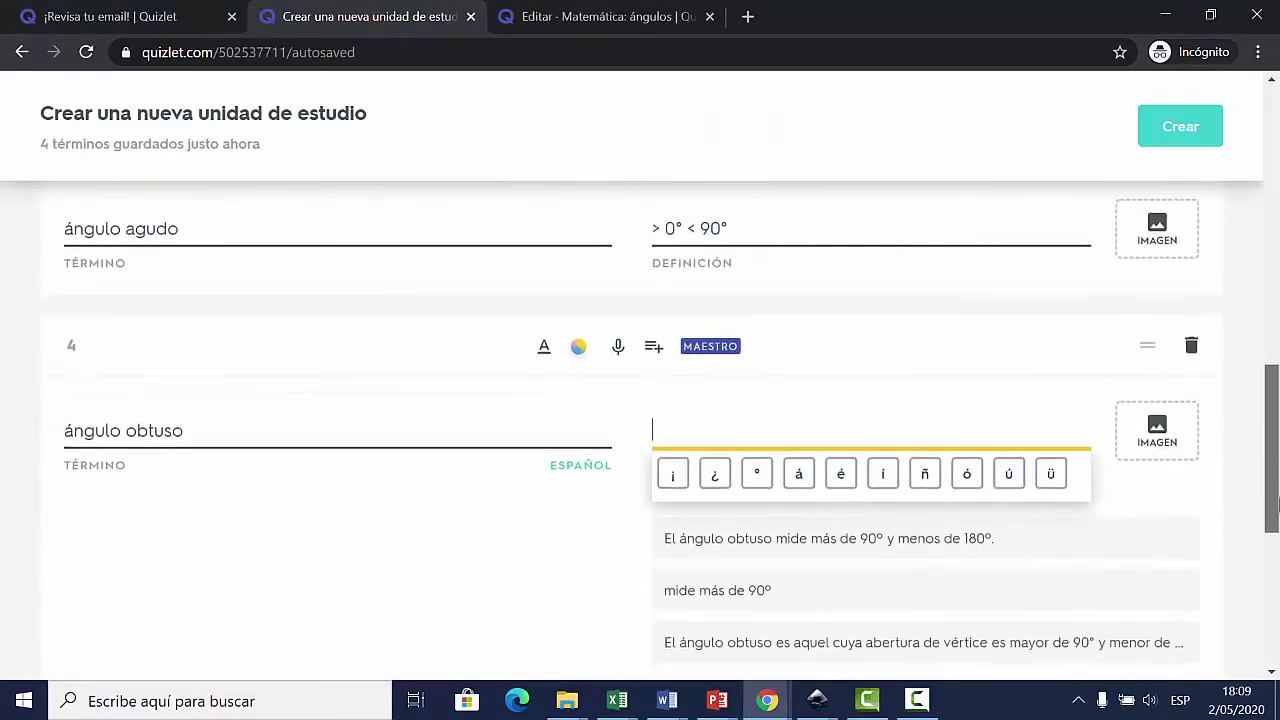
{"action": "type", "text": "> 90°< 180°"}
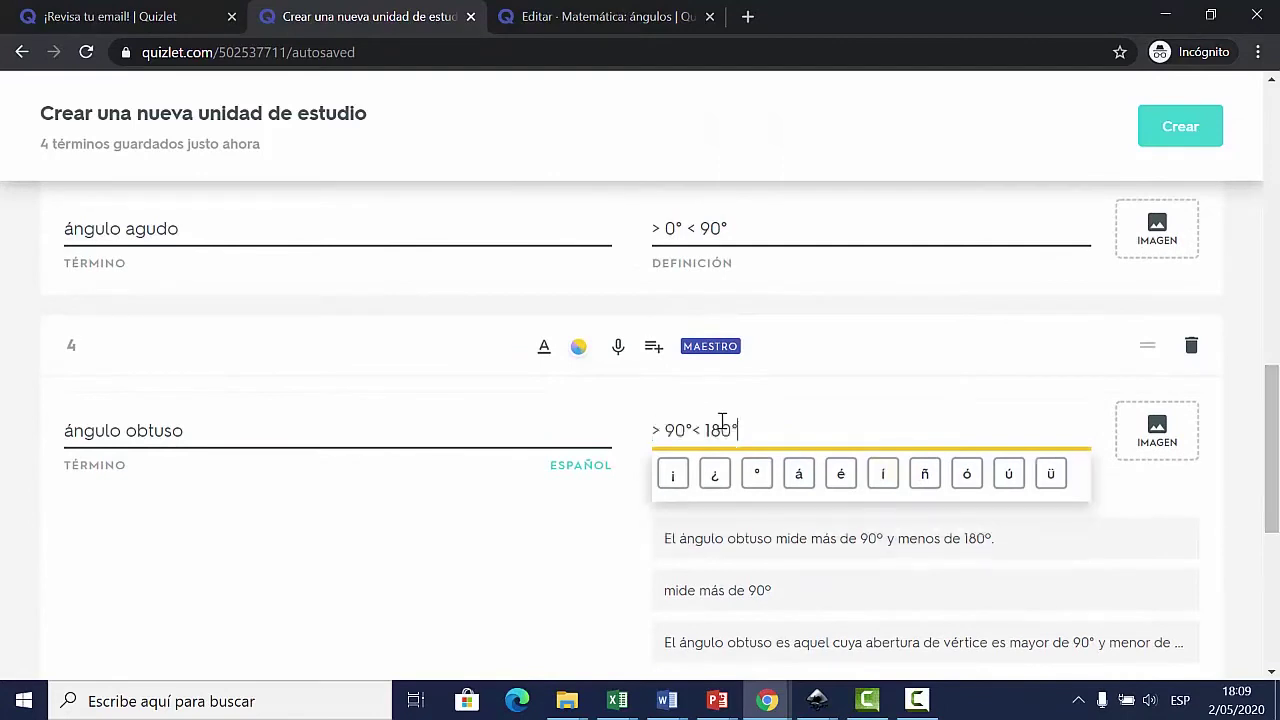
Fill in card 5 with the term "ángulo llano" and the definition "mide 180°"
{"action": "left_click", "coordinate": [547, 626]}
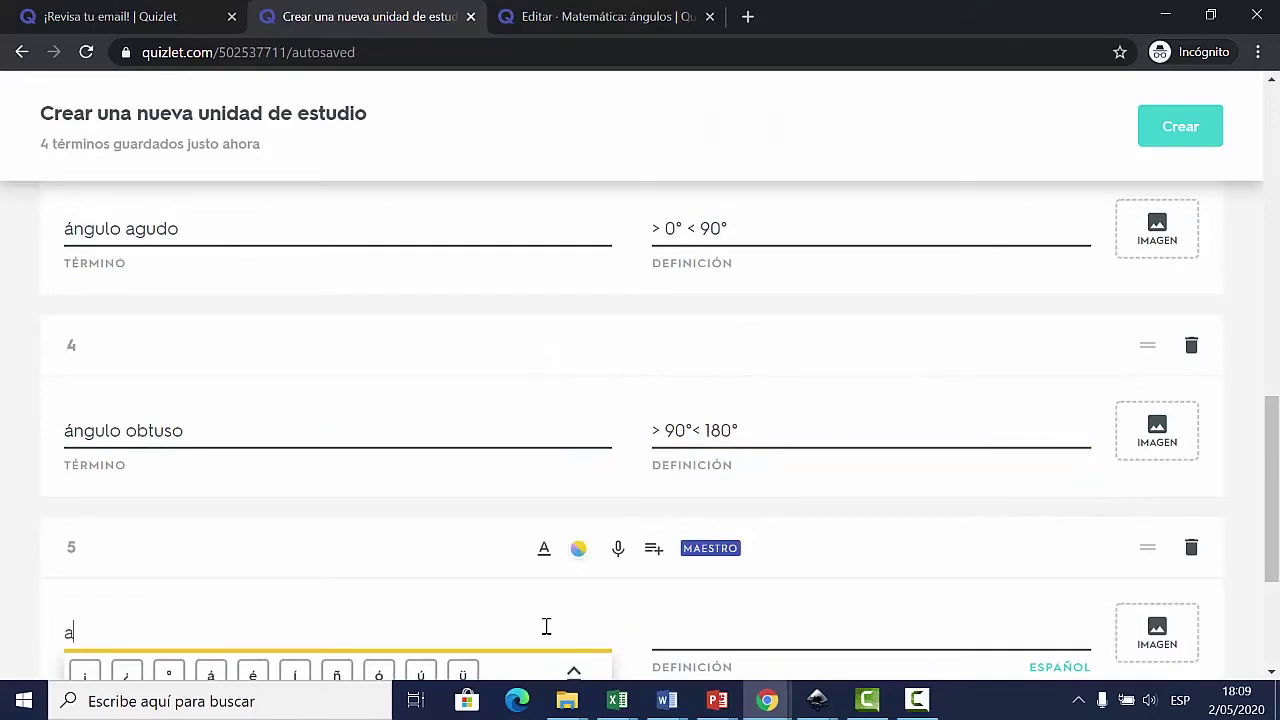
{"action": "key", "text": "BackSpace"}
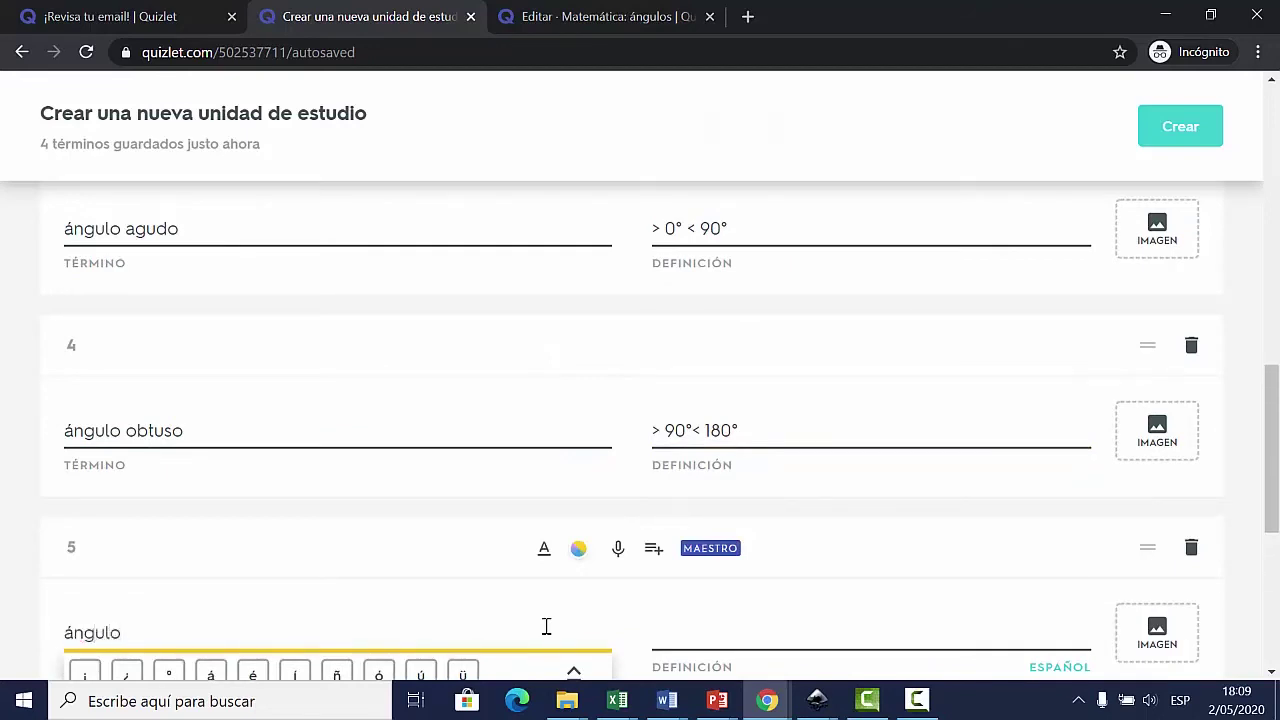
{"action": "type", "text": "ángulo llano"}
{"action": "key", "text": "Tab"}
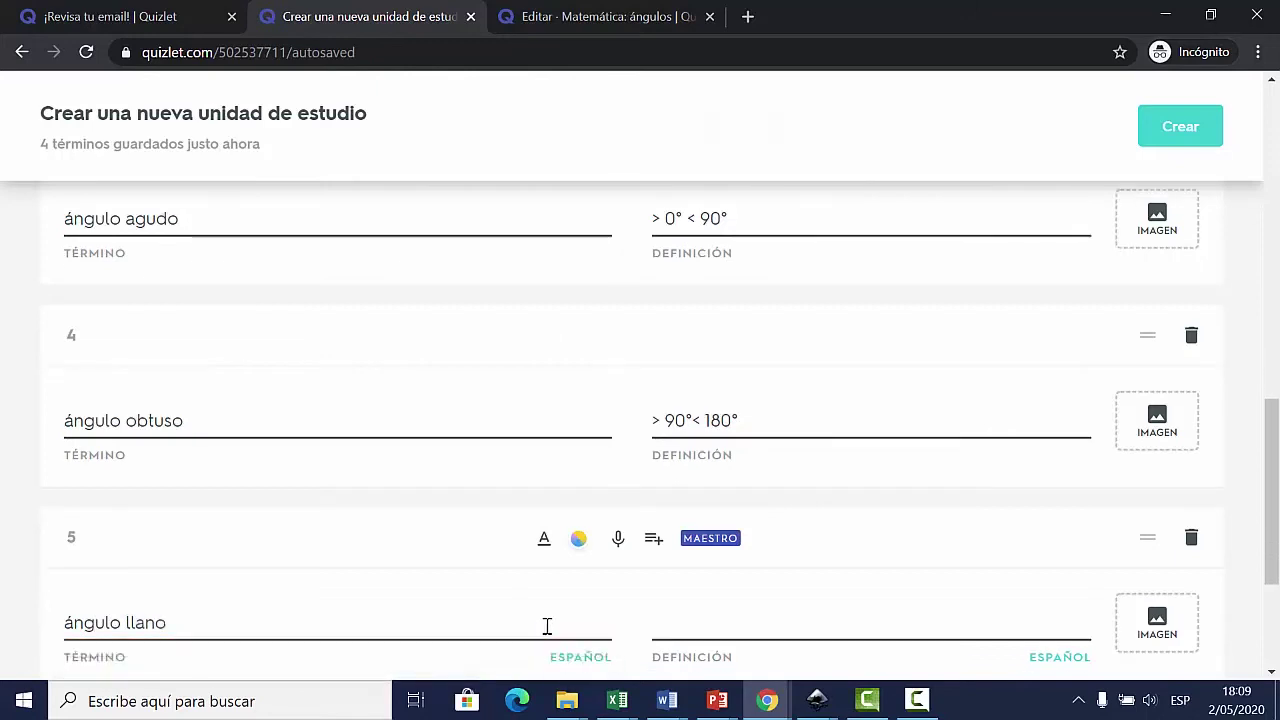
{"action": "left_click", "coordinate": [690, 614]}
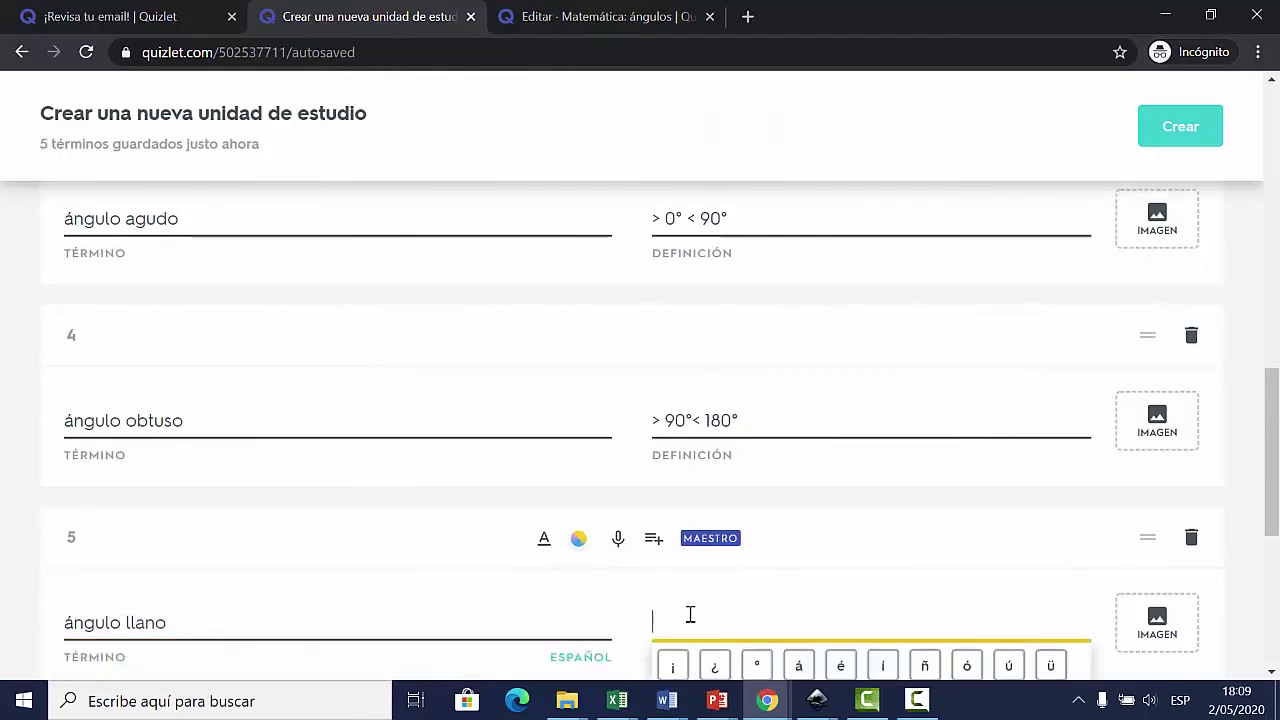
{"action": "type", "text": "mide 180°"}
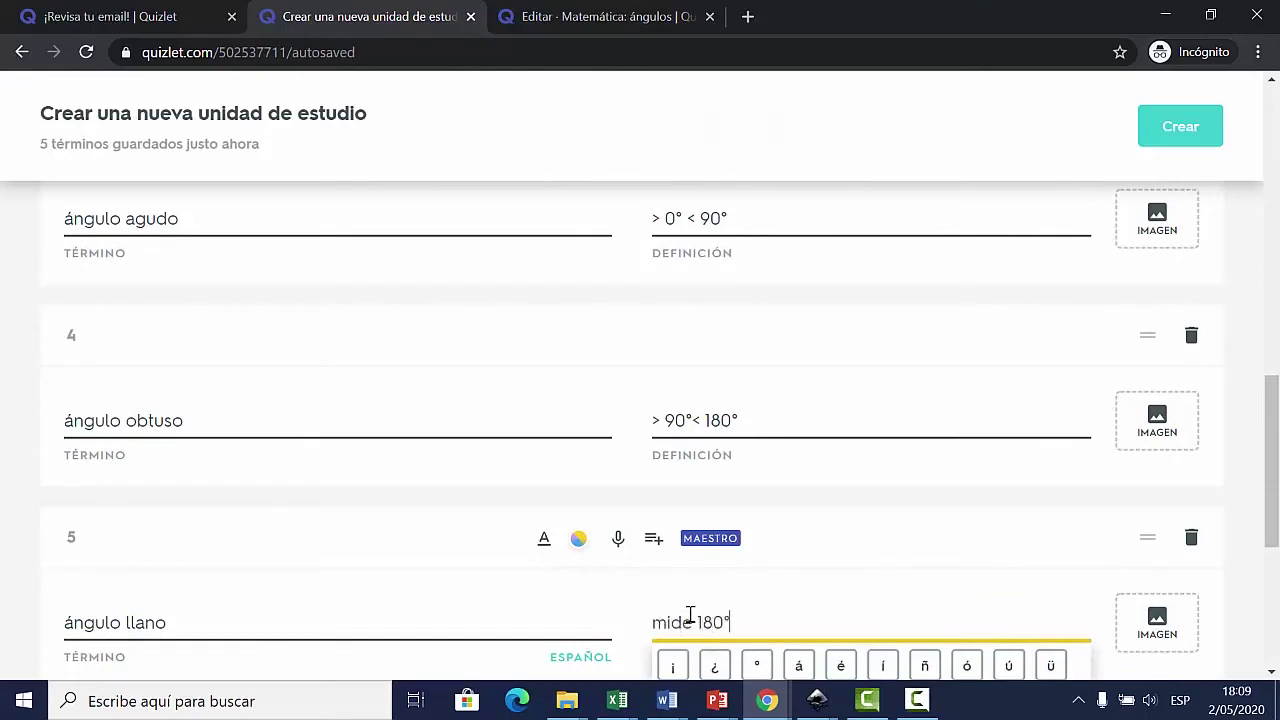
Add an empty sixth card after "ángulo llano" and delete it
{"action": "scroll", "coordinate": [680, 510], "scroll_direction": "down", "scroll_amount": 3}
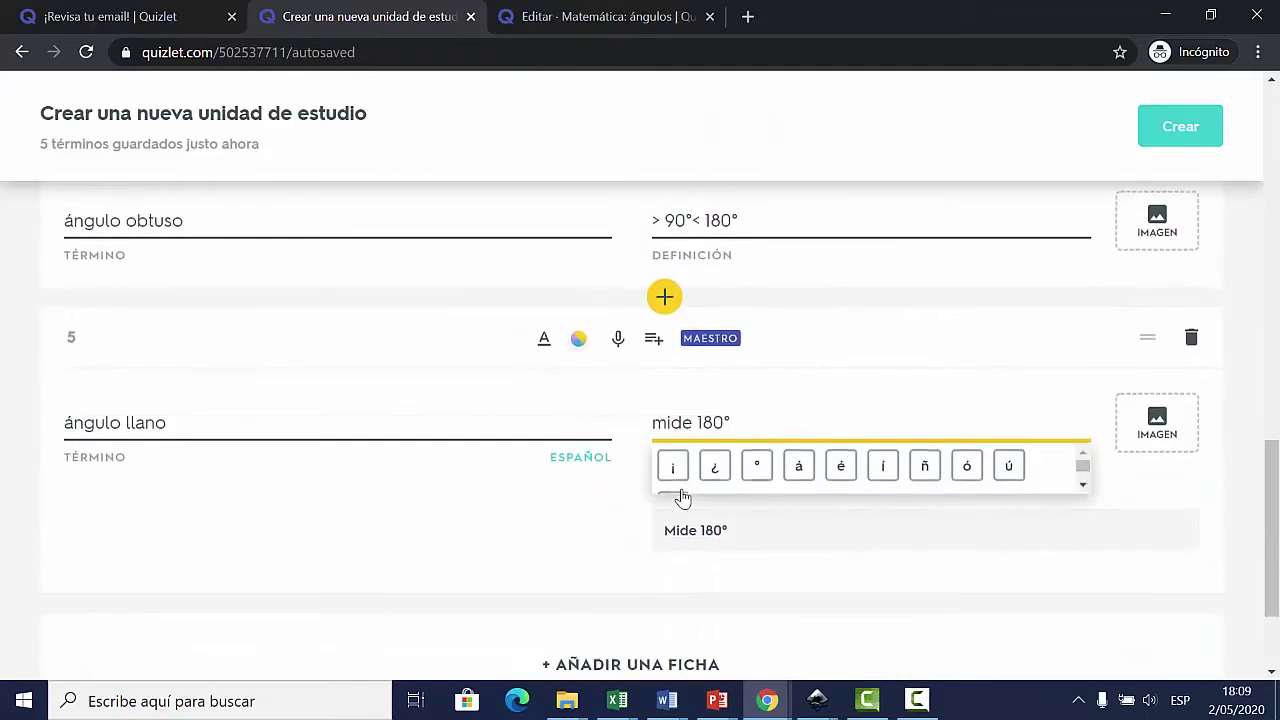
{"action": "scroll", "coordinate": [631, 505], "scroll_direction": "up", "scroll_amount": 2}
{"action": "scroll", "coordinate": [634, 503], "scroll_direction": "down", "scroll_amount": 3}
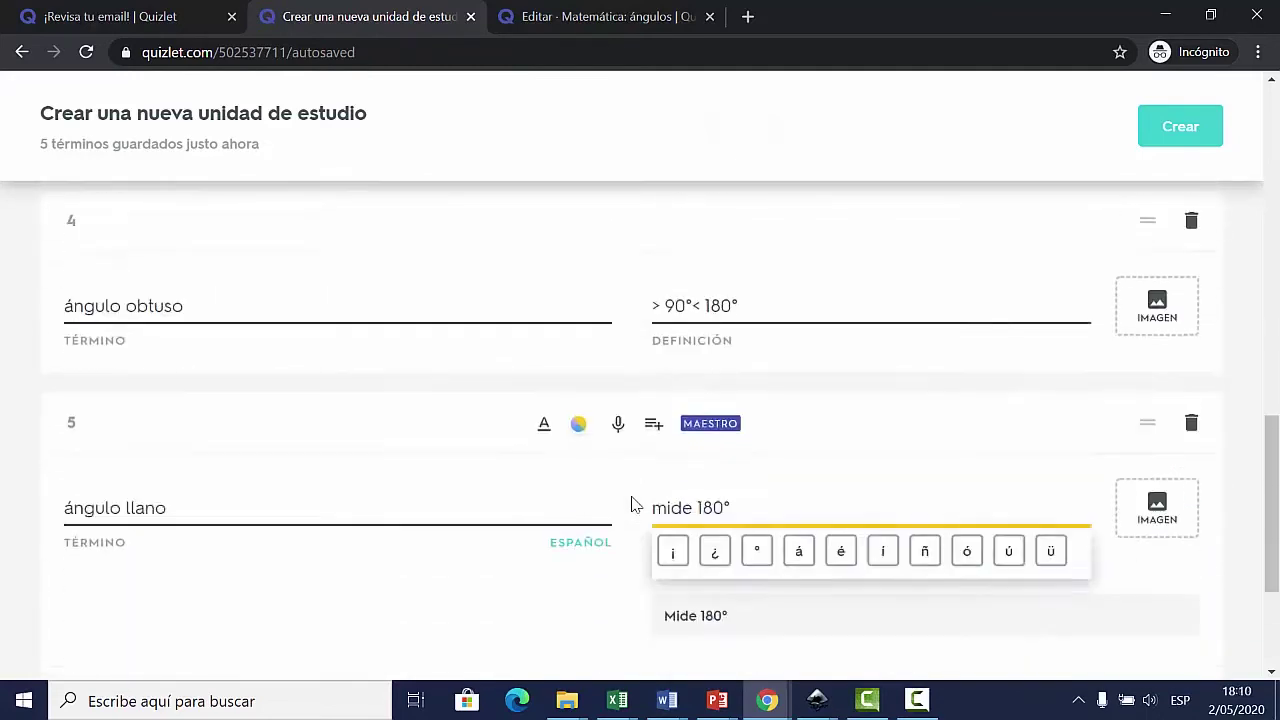
{"action": "left_click", "coordinate": [671, 515]}
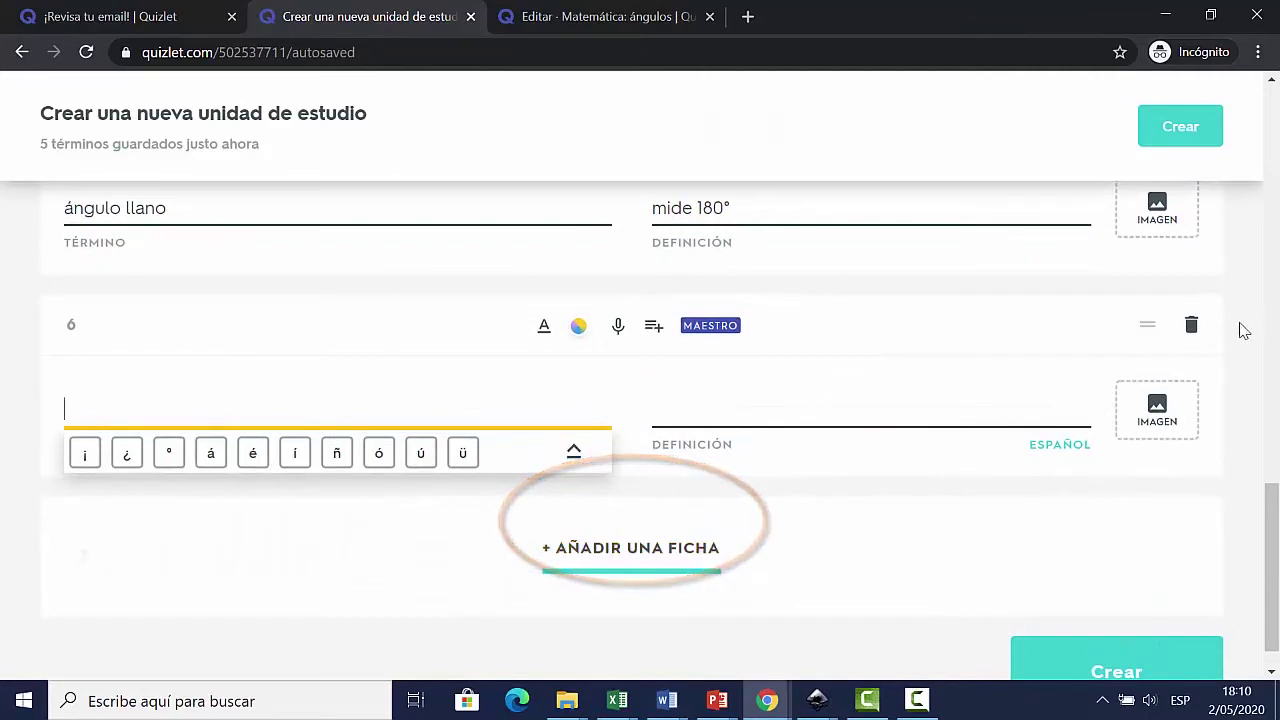
{"action": "left_click", "coordinate": [1190, 326]}
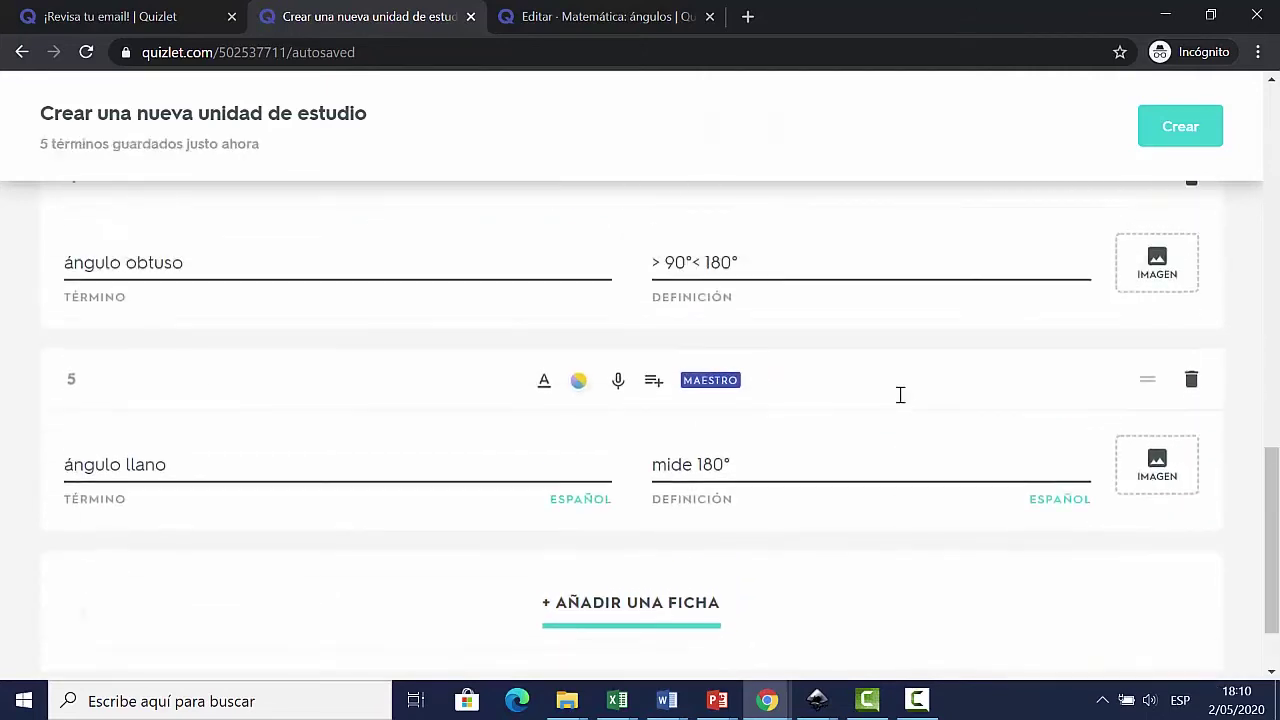
Review the title, description and five cards, and create the study unit
{"action": "scroll", "coordinate": [935, 400], "scroll_direction": "up", "scroll_amount": 4}
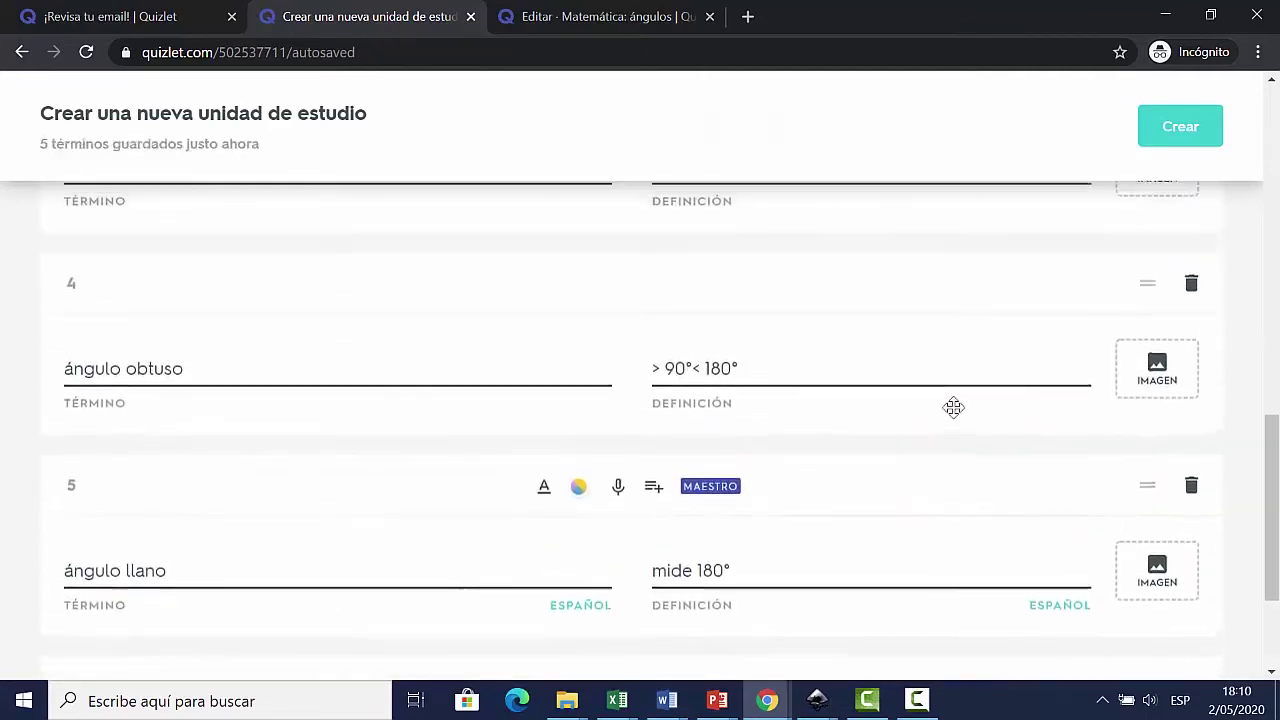
{"action": "scroll", "coordinate": [953, 407], "scroll_direction": "up", "scroll_amount": 4}
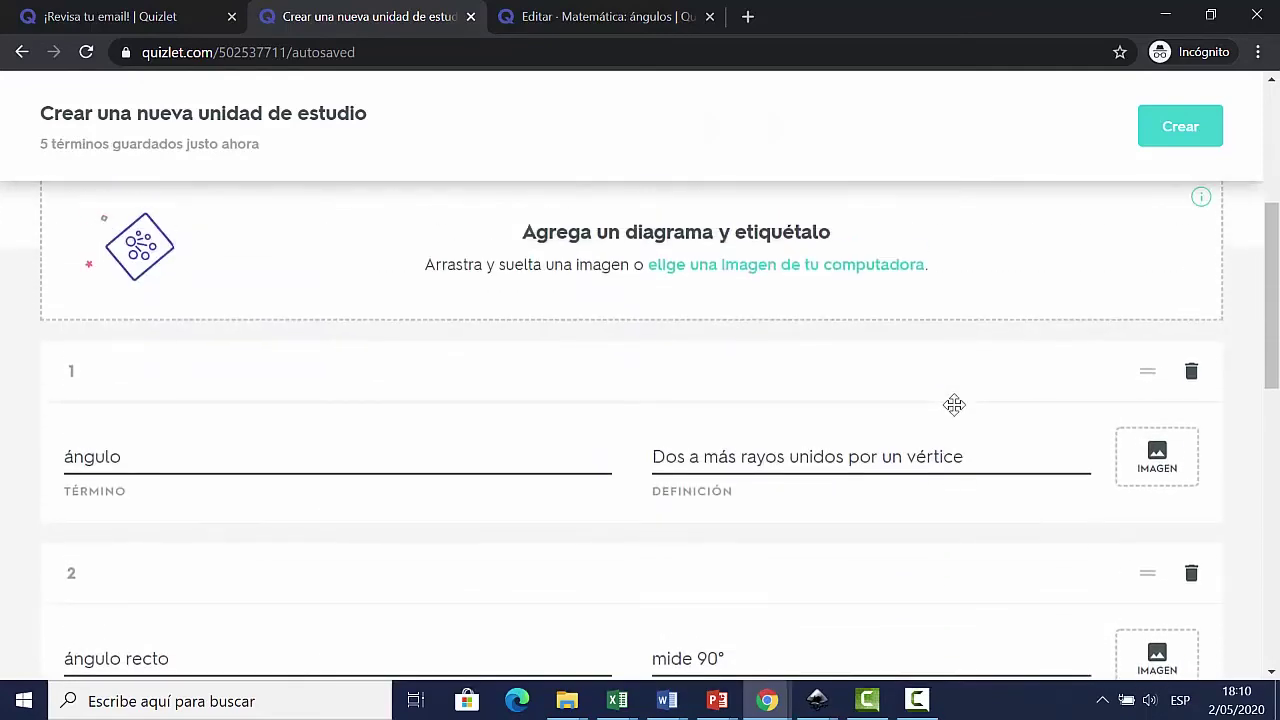
{"action": "scroll", "coordinate": [954, 404], "scroll_direction": "up", "scroll_amount": 3}
{"action": "scroll", "coordinate": [954, 404], "scroll_direction": "down", "scroll_amount": 6}
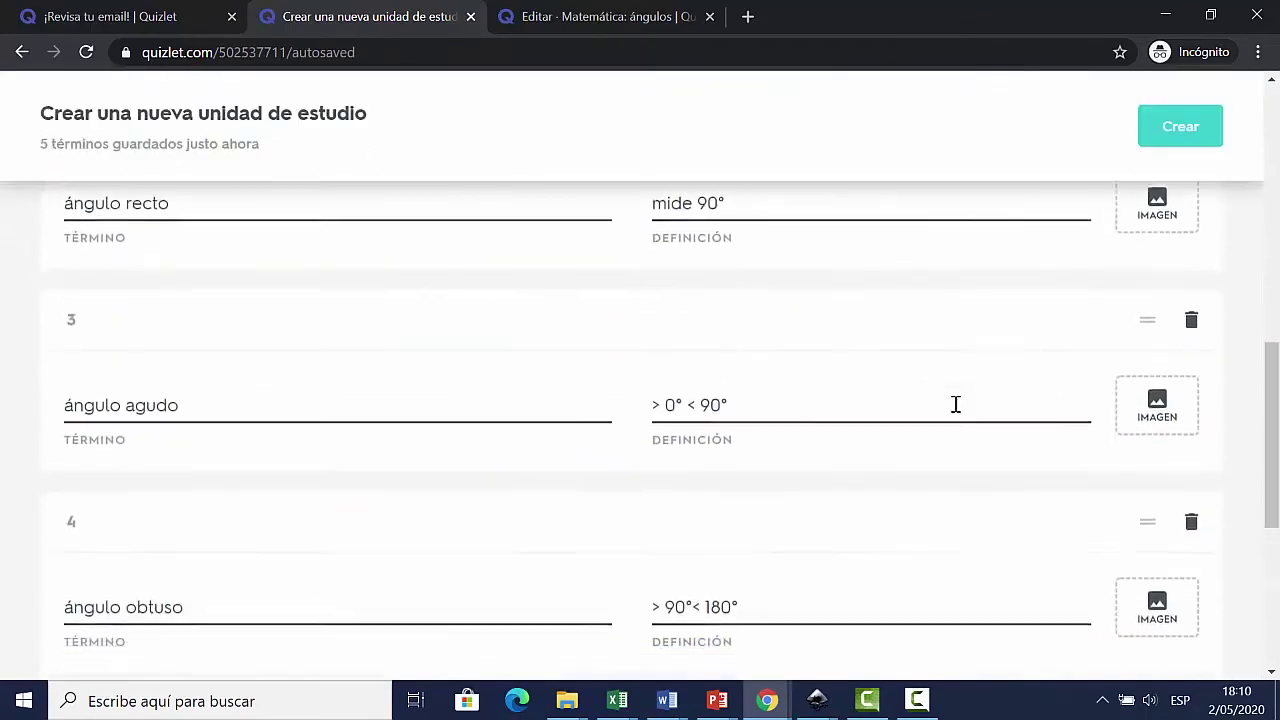
{"action": "scroll", "coordinate": [955, 404], "scroll_direction": "down", "scroll_amount": 5}
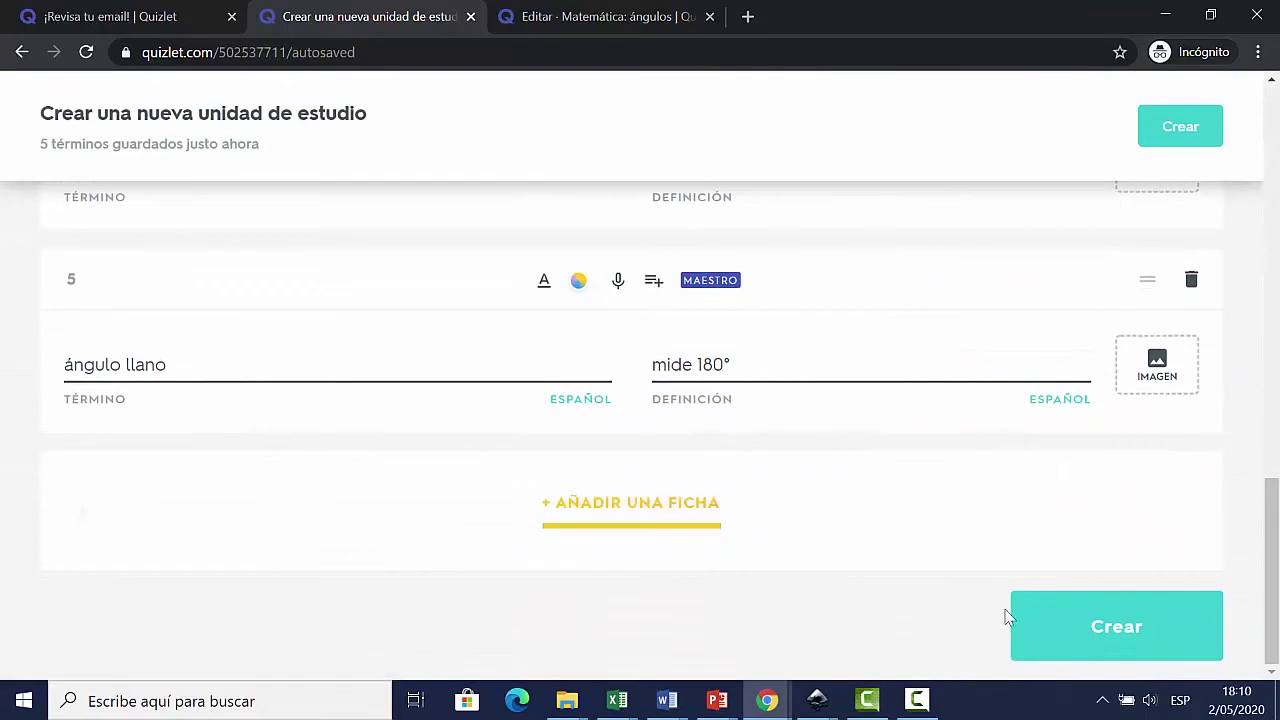
{"action": "scroll", "coordinate": [997, 523], "scroll_direction": "up", "scroll_amount": 10}
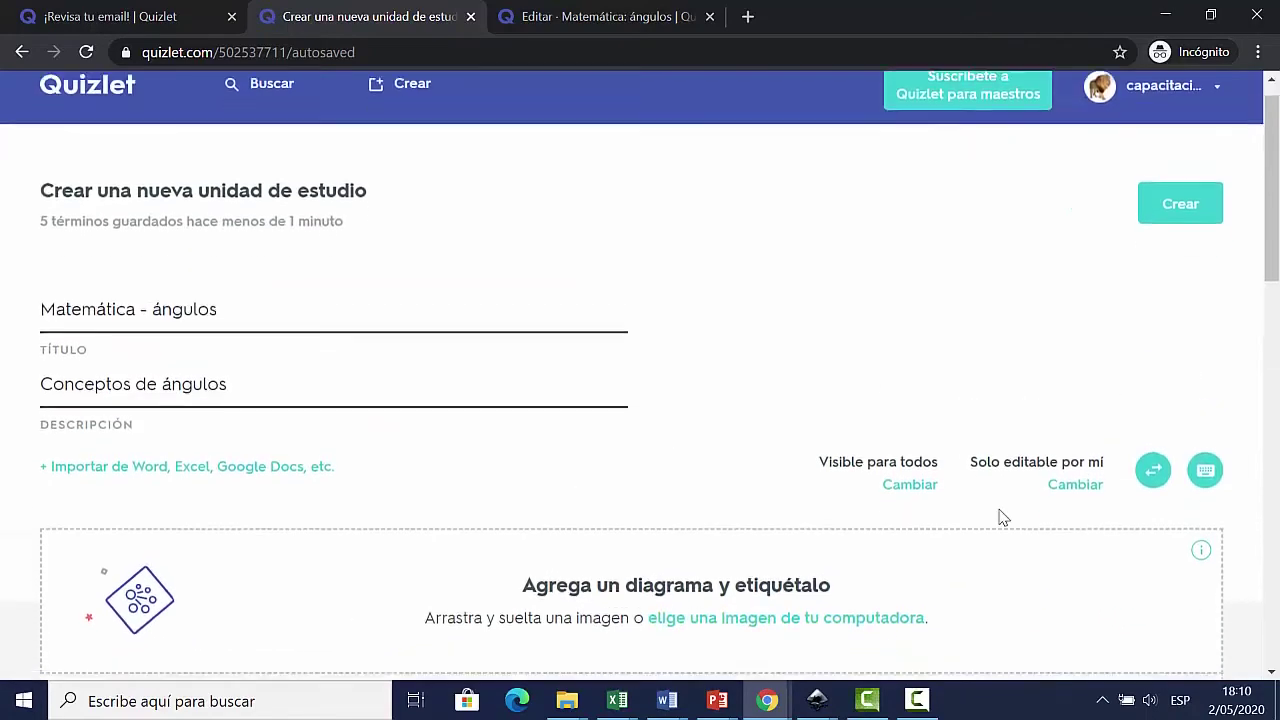
{"action": "scroll", "coordinate": [1000, 515], "scroll_direction": "down", "scroll_amount": 10}
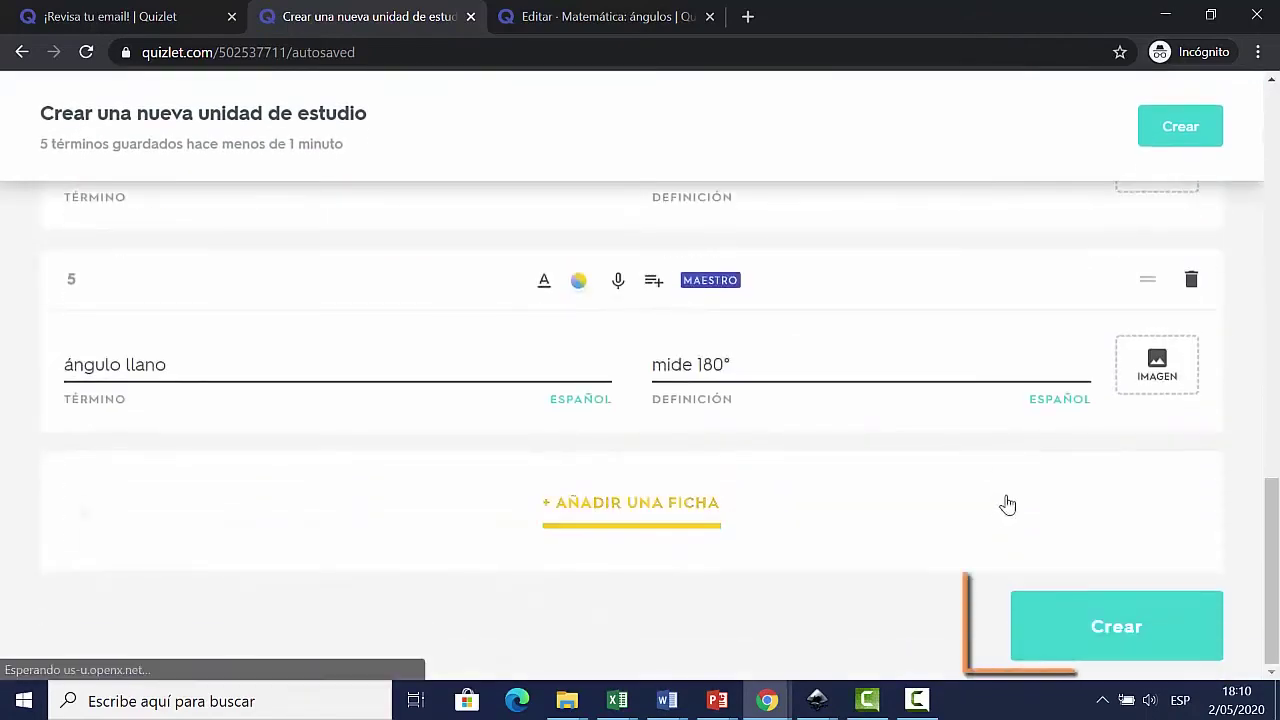
{"action": "left_click", "coordinate": [1166, 632]}
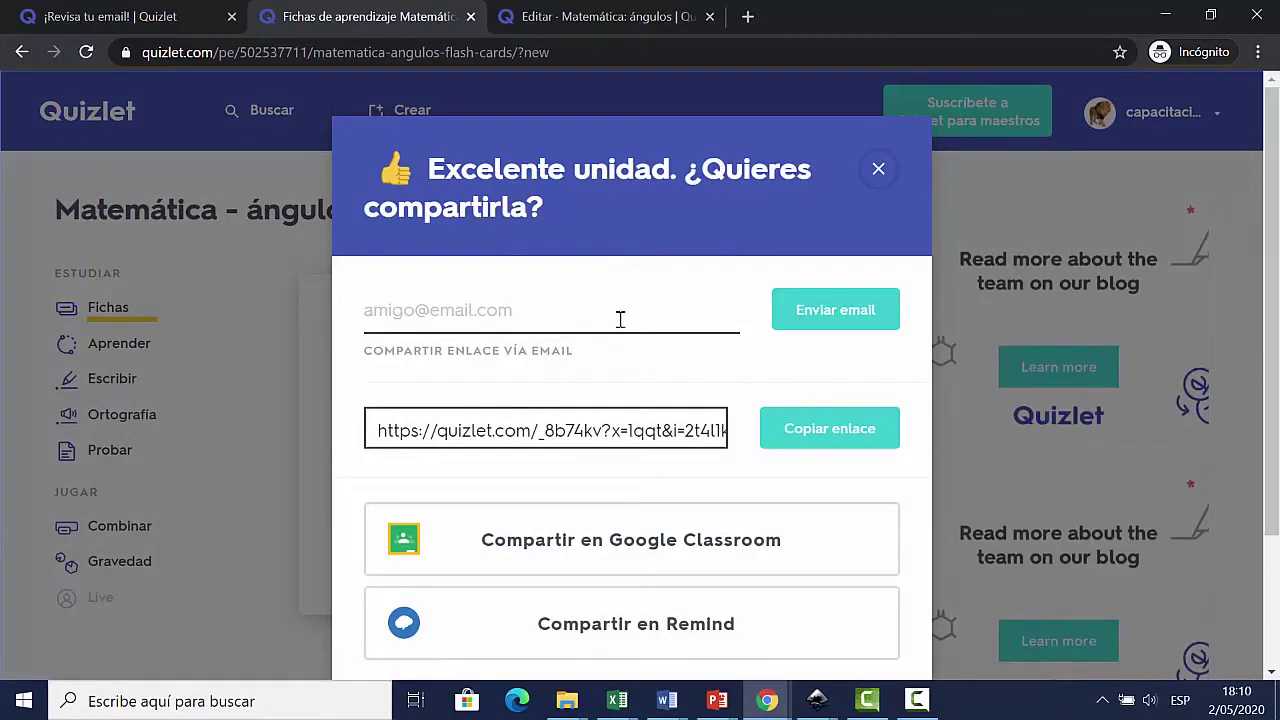
Look through the sharing options for the new unit and close the sharing dialog
{"action": "scroll", "coordinate": [800, 378], "scroll_direction": "down", "scroll_amount": 1}
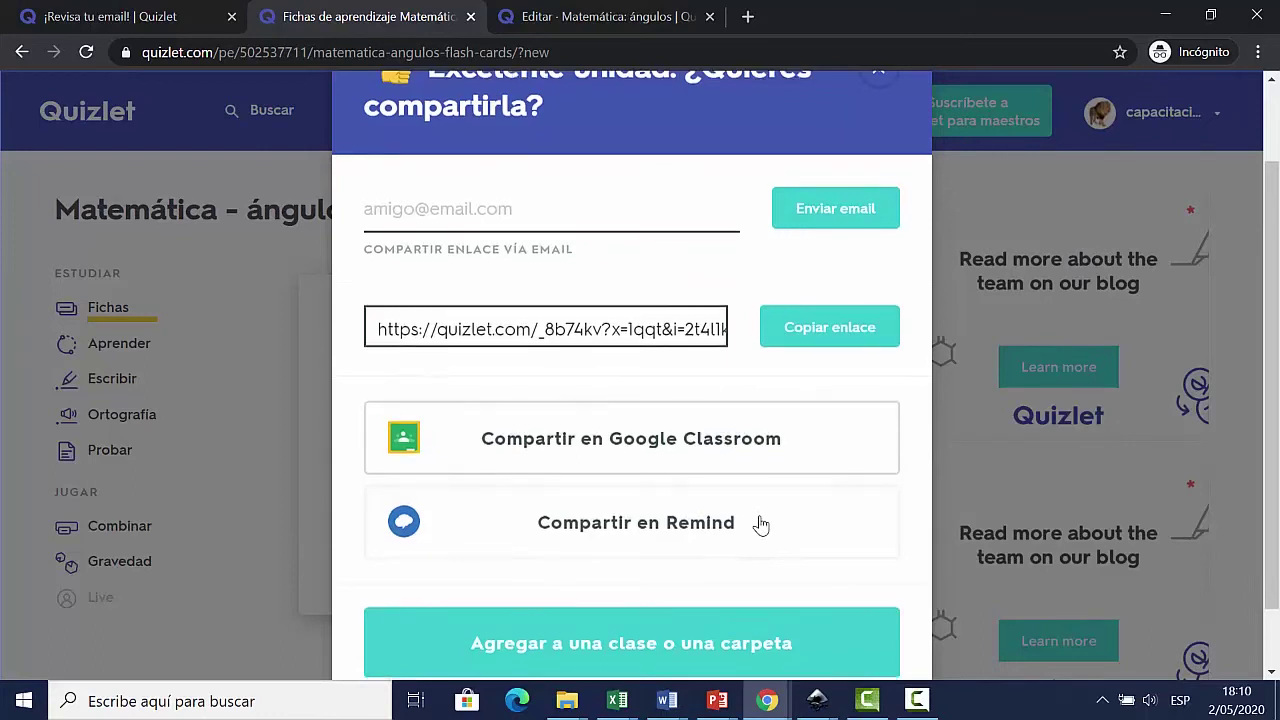
{"action": "scroll", "coordinate": [757, 523], "scroll_direction": "down", "scroll_amount": 1}
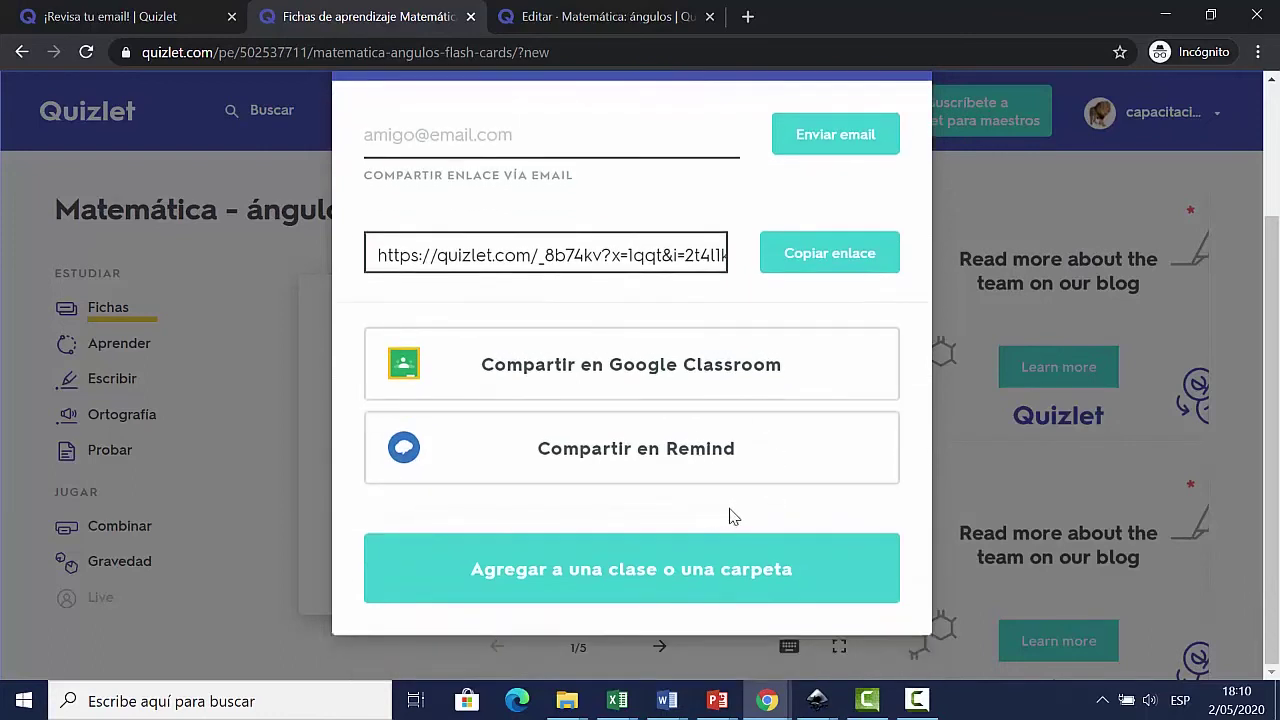
{"action": "scroll", "coordinate": [734, 517], "scroll_direction": "up", "scroll_amount": 2}
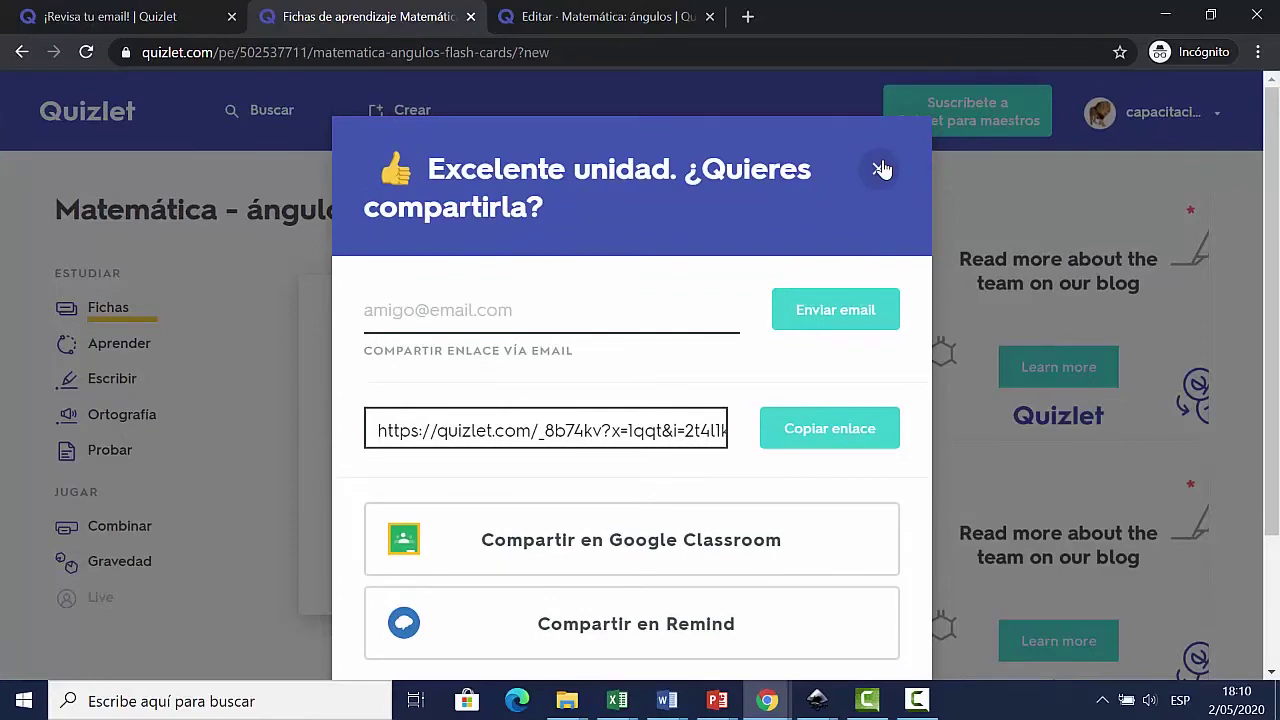
{"action": "left_click", "coordinate": [880, 169]}
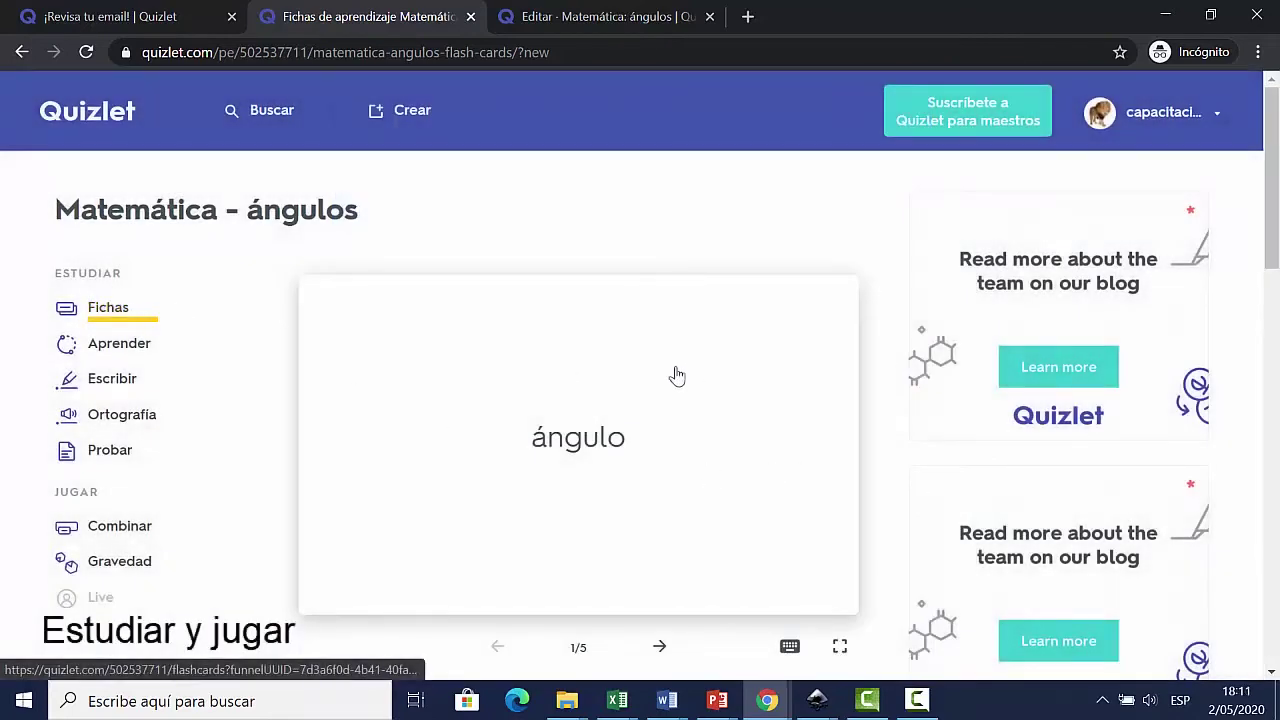
Flip the "ángulo" and "ángulo recto" flashcards to view their definitions
{"action": "scroll", "coordinate": [584, 371], "scroll_direction": "down", "scroll_amount": 1}
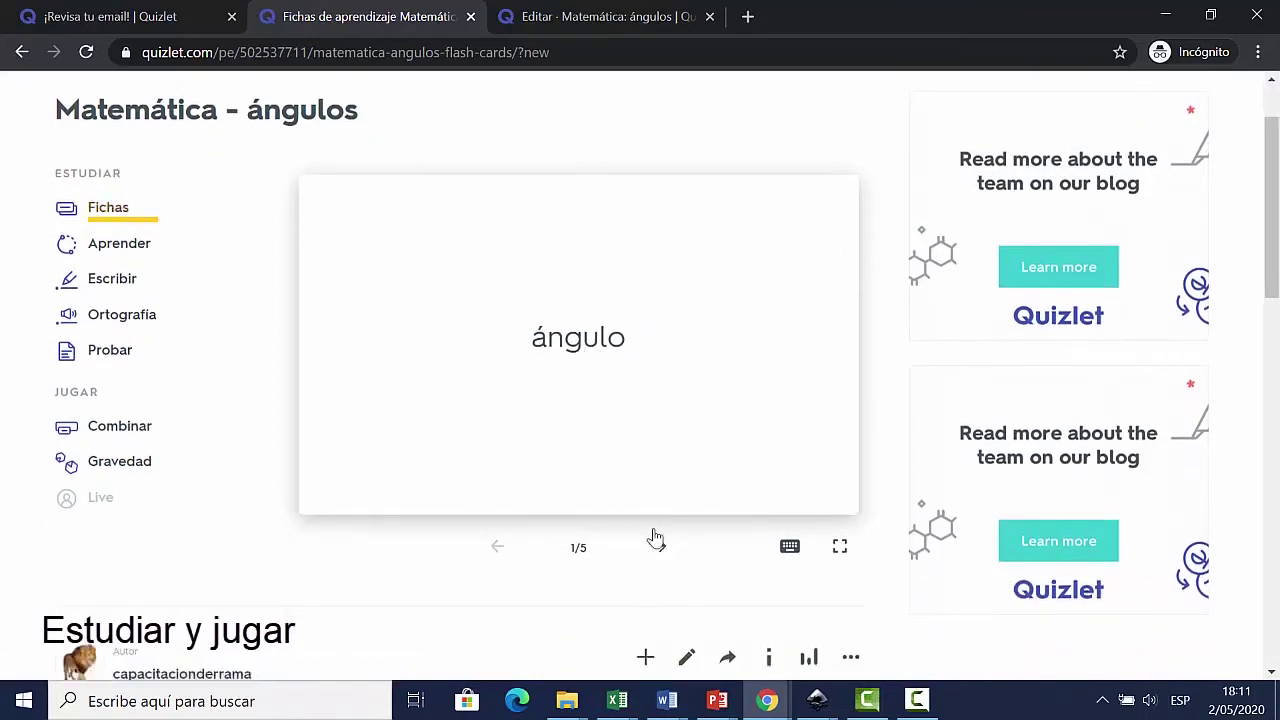
{"action": "left_click", "coordinate": [610, 441]}
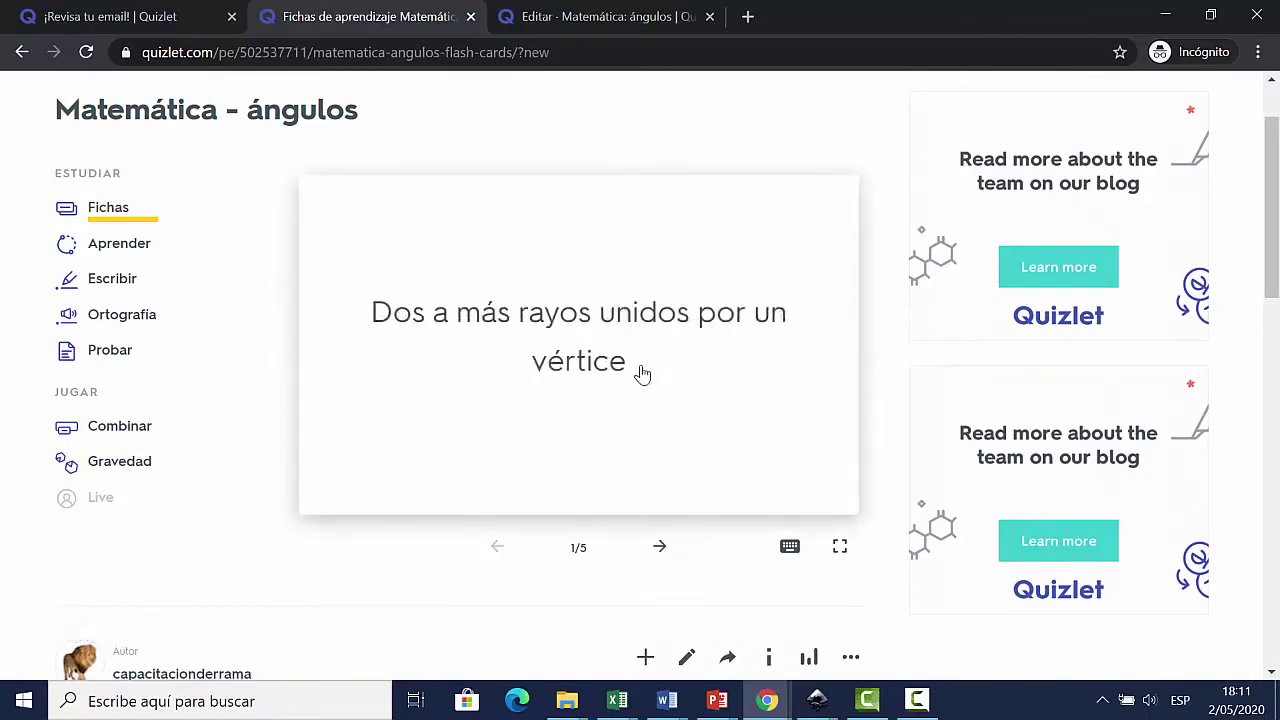
{"action": "left_click", "coordinate": [662, 547]}
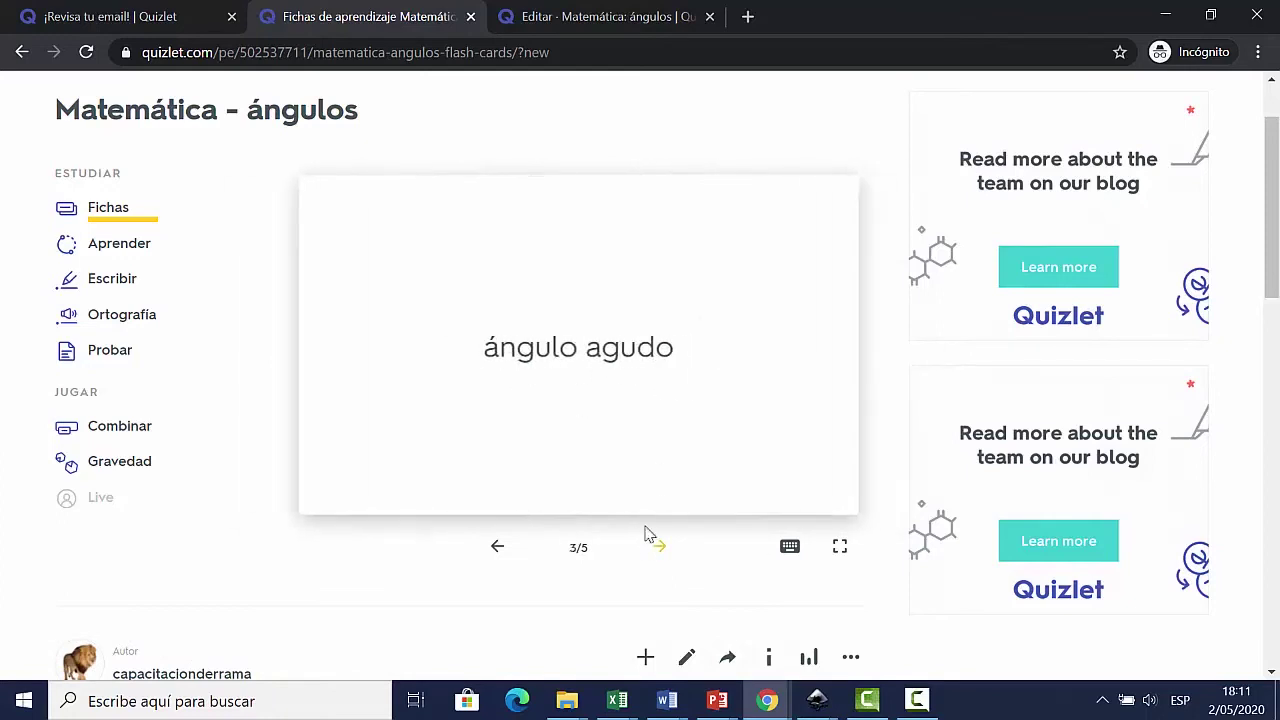
{"action": "left_click", "coordinate": [500, 560]}
{"action": "left_click", "coordinate": [555, 412]}
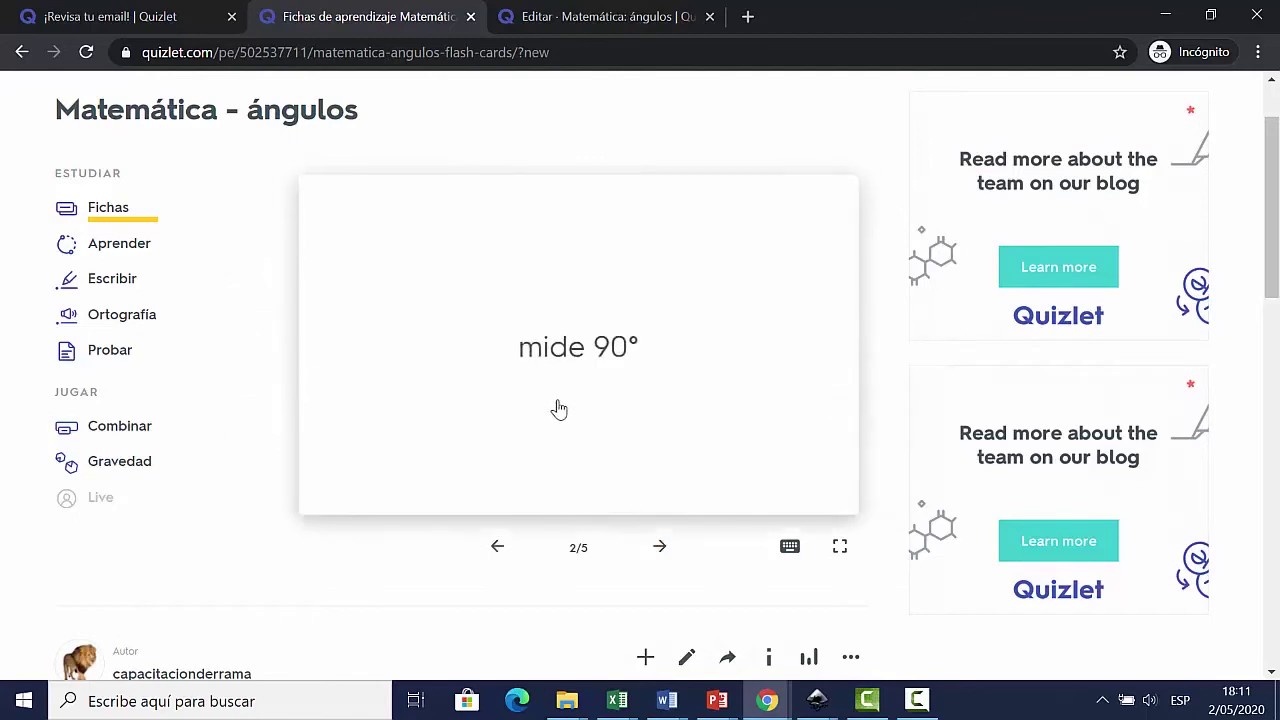
View the definitions of "ángulo agudo", "ángulo obtuso" and "ángulo llano", finish the flashcards and restart them from the first card
{"action": "left_click", "coordinate": [662, 547]}
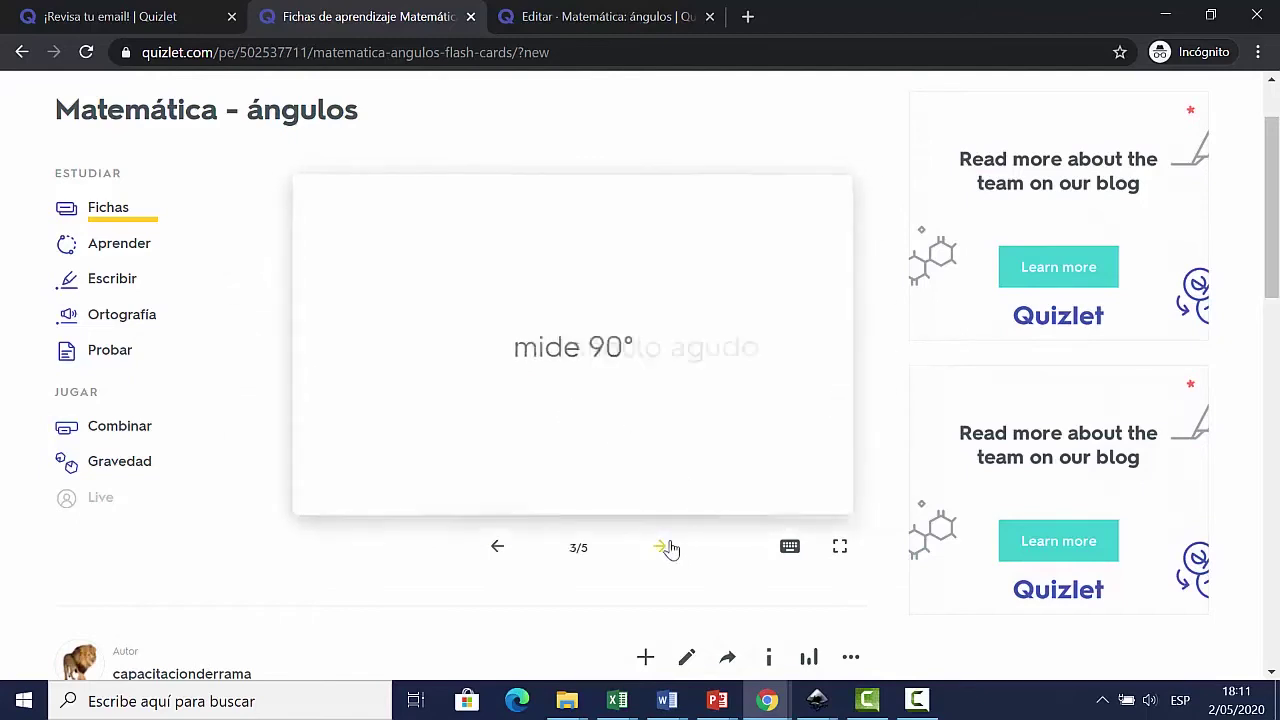
{"action": "left_click", "coordinate": [645, 401]}
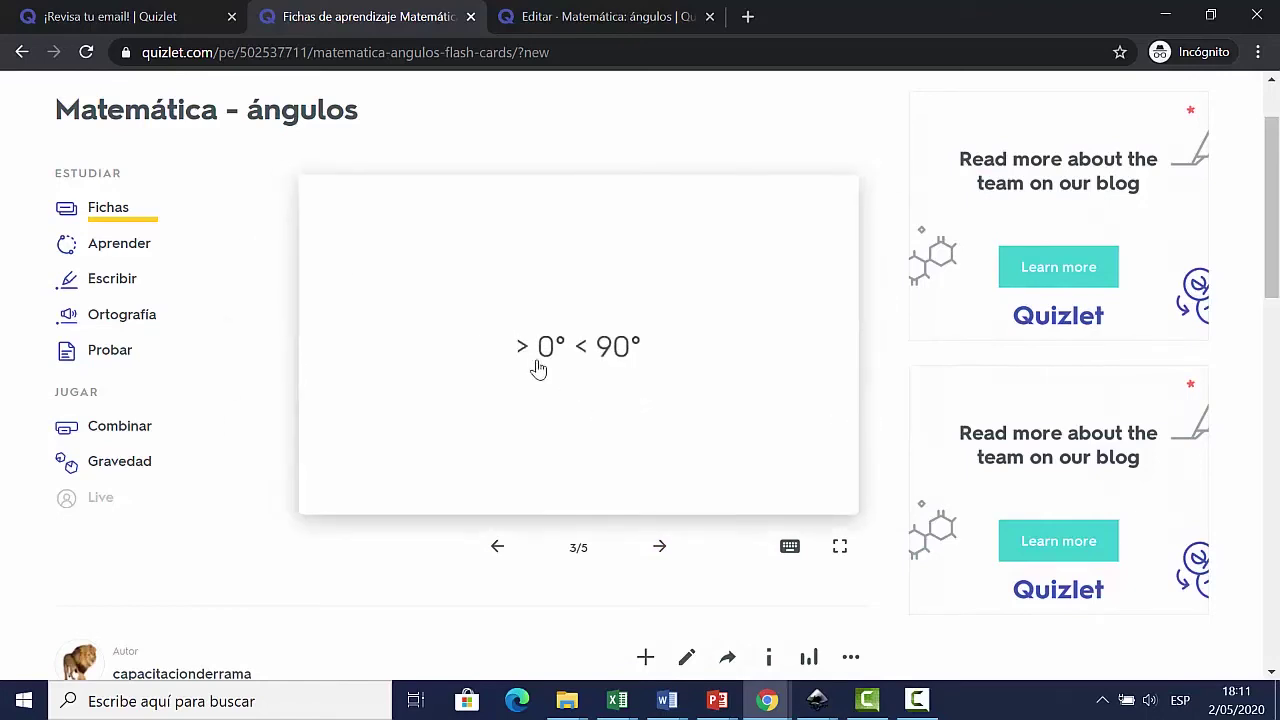
{"action": "left_click", "coordinate": [659, 547]}
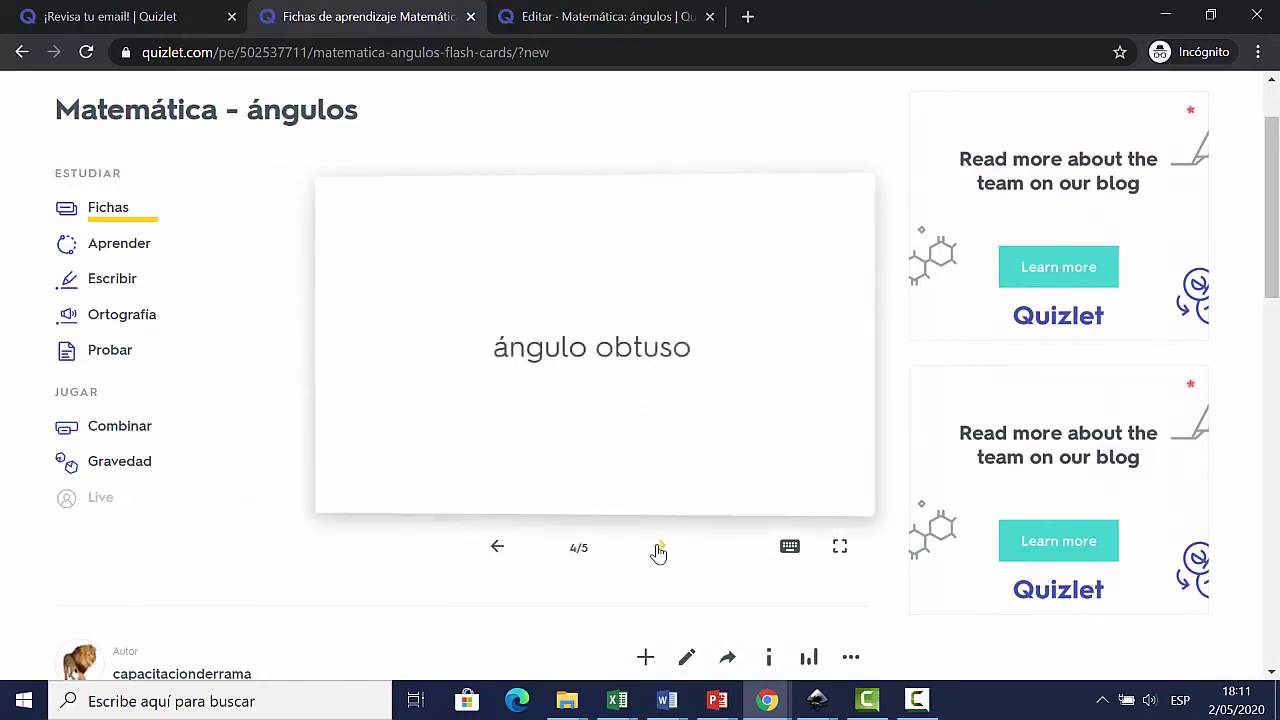
{"action": "left_click", "coordinate": [645, 363]}
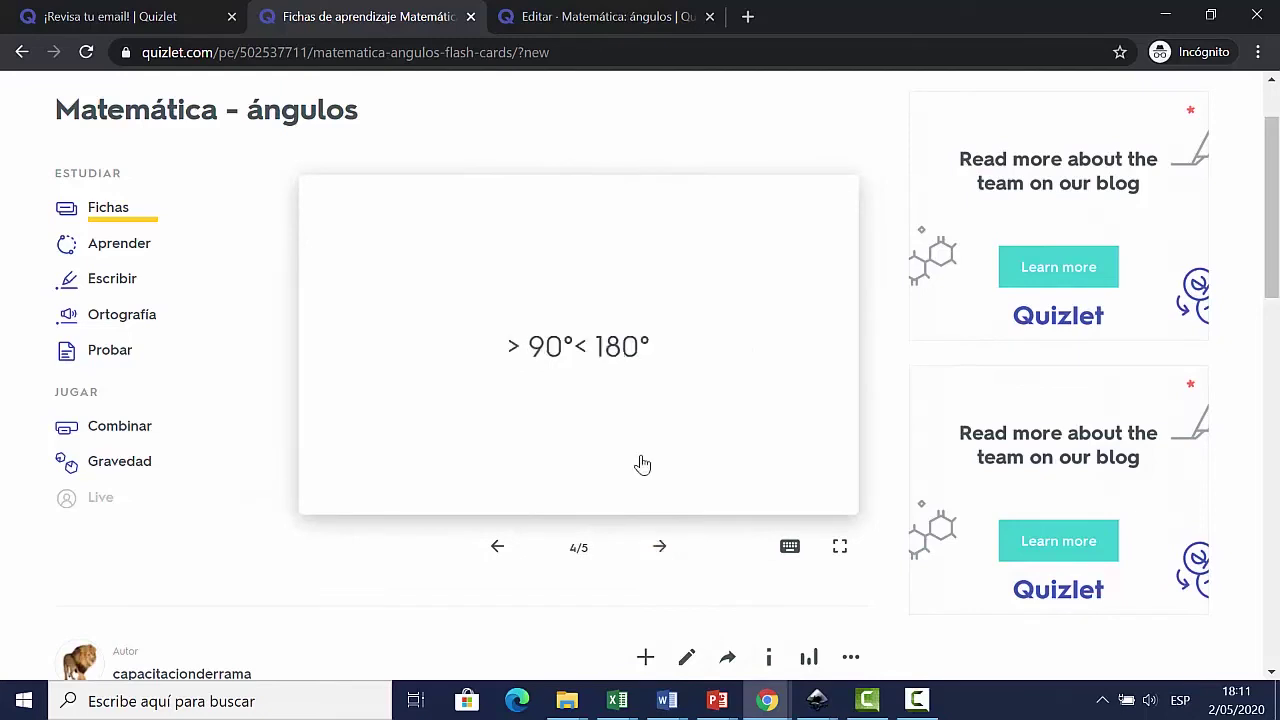
{"action": "left_click", "coordinate": [661, 550]}
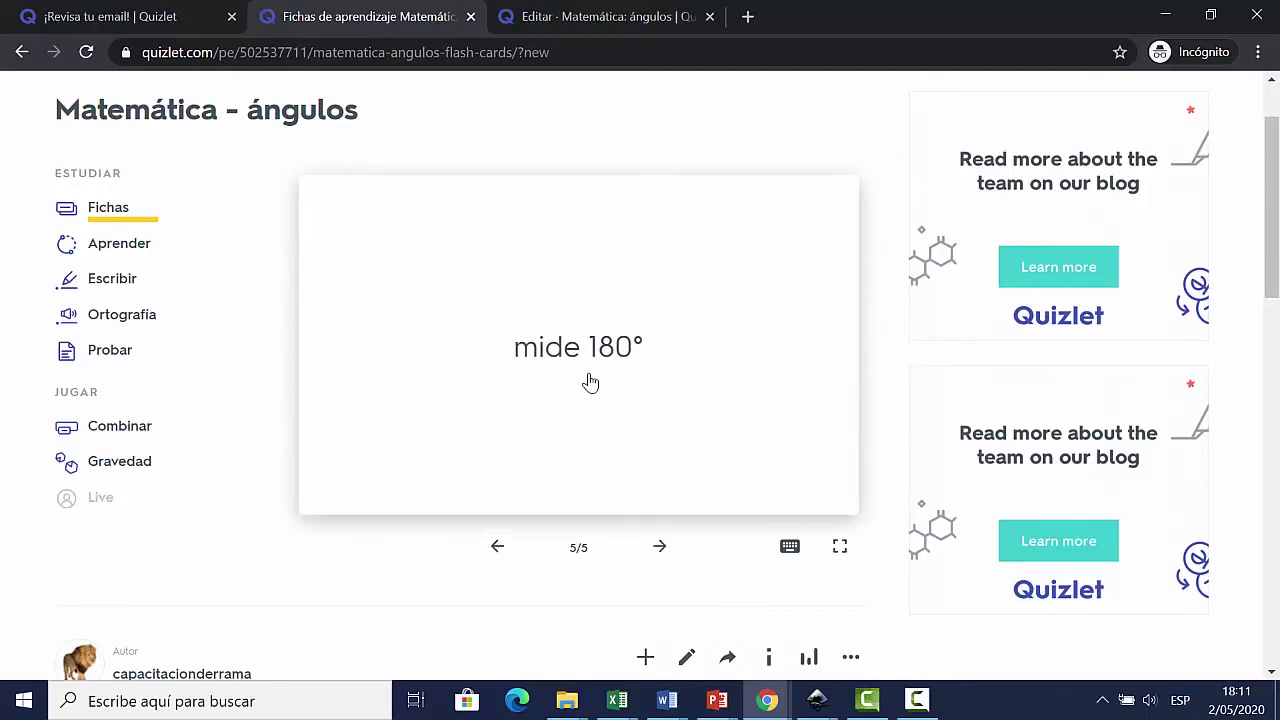
{"action": "left_click", "coordinate": [659, 548]}
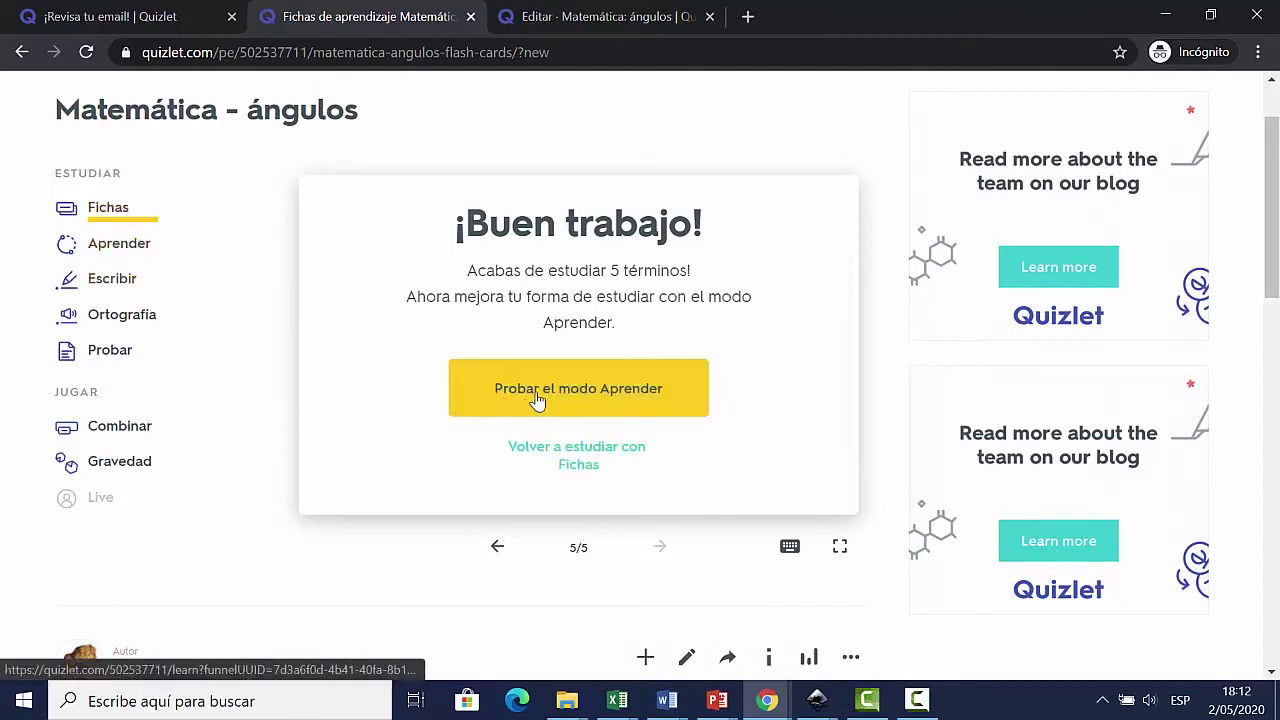
{"action": "left_click", "coordinate": [594, 458]}
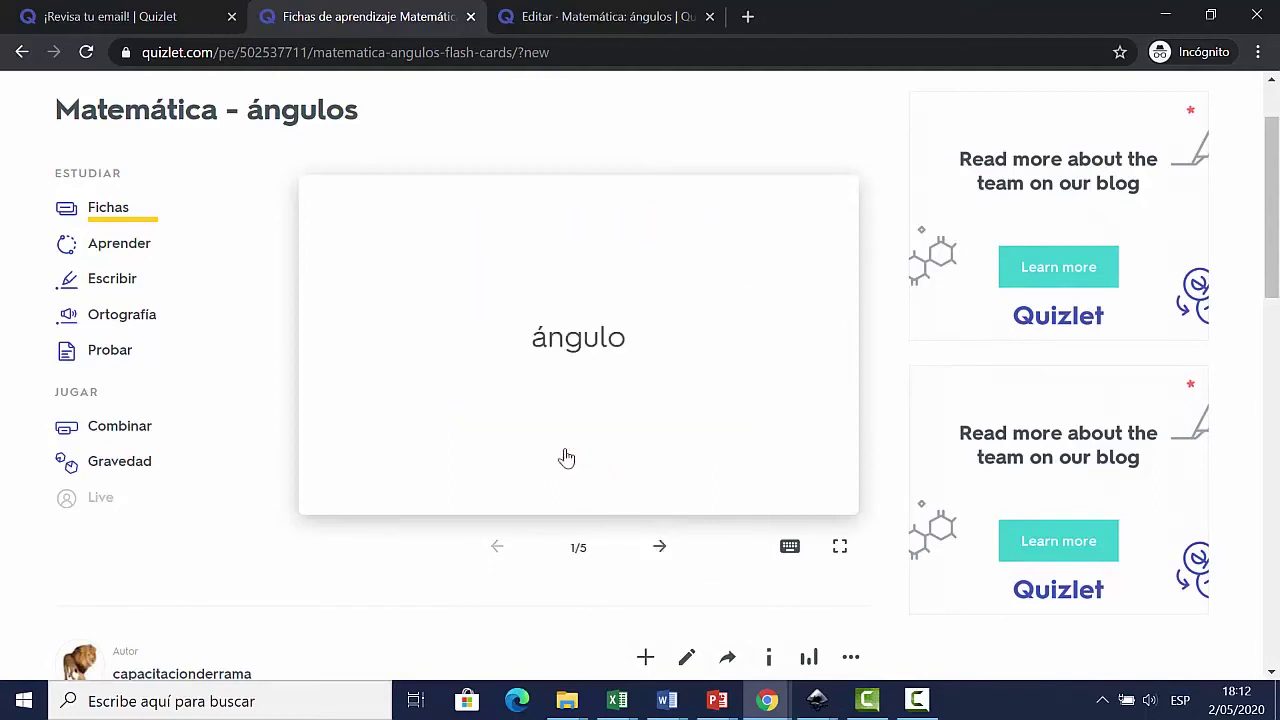
Start the Aprender study mode, answer "ángulo obtuso" with "mide 180°" and continue to the next question
{"action": "left_click", "coordinate": [120, 248]}
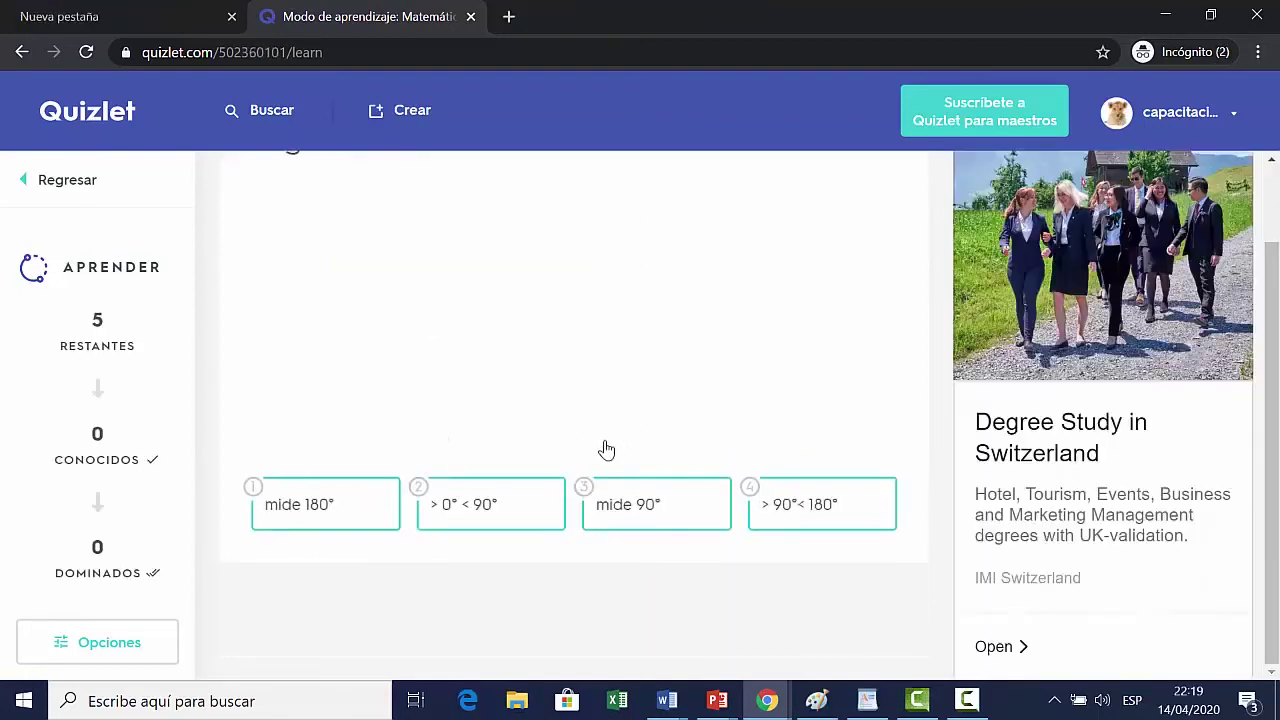
{"action": "scroll", "coordinate": [606, 449], "scroll_direction": "up", "scroll_amount": 1}
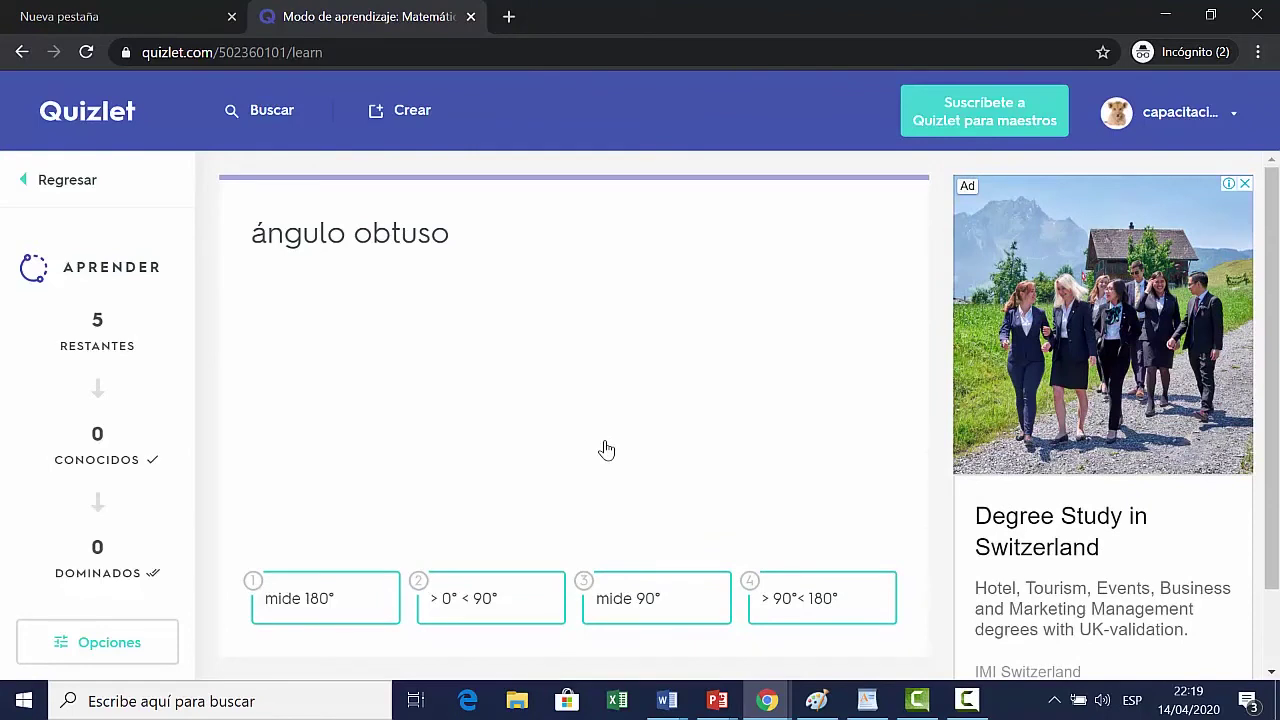
{"action": "left_click", "coordinate": [323, 600]}
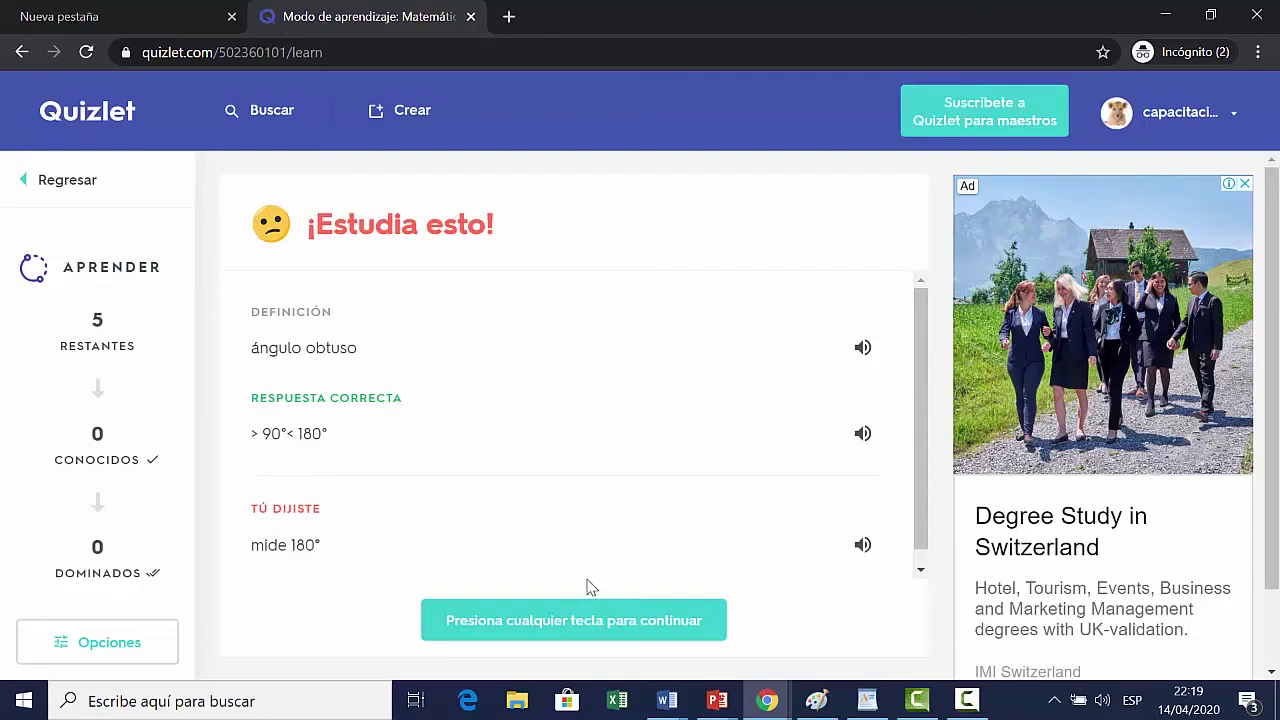
{"action": "left_click", "coordinate": [634, 615]}
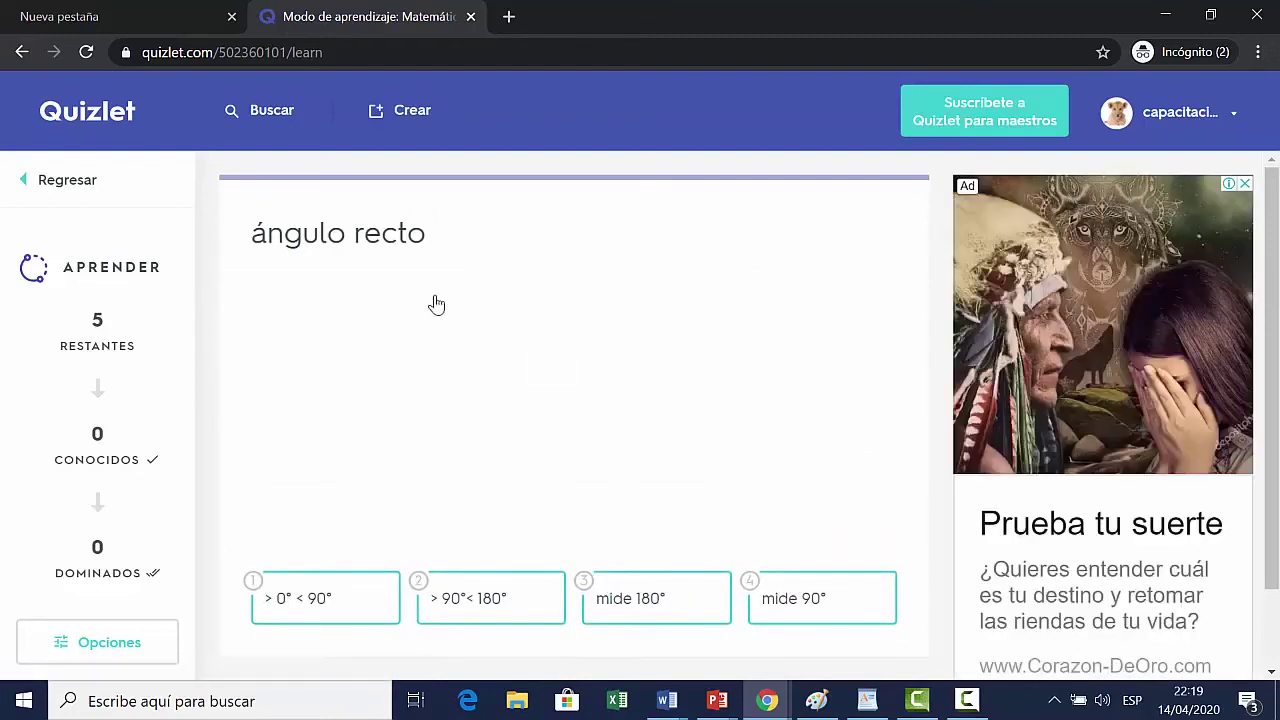
Choose the correct definitions for "ángulo recto", "ángulo", "ángulo llano", "ángulo agudo" and "ángulo obtuso" to complete the Aprender round
{"action": "left_click", "coordinate": [798, 607]}
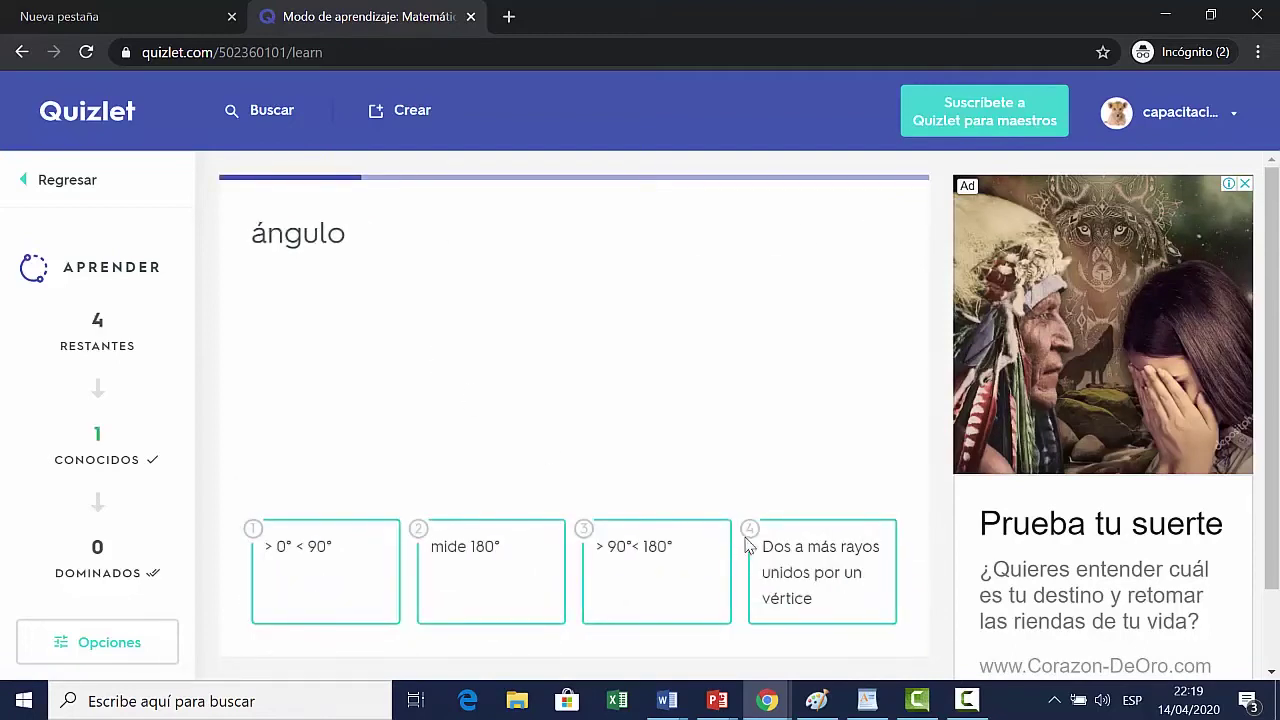
{"action": "left_click", "coordinate": [800, 580]}
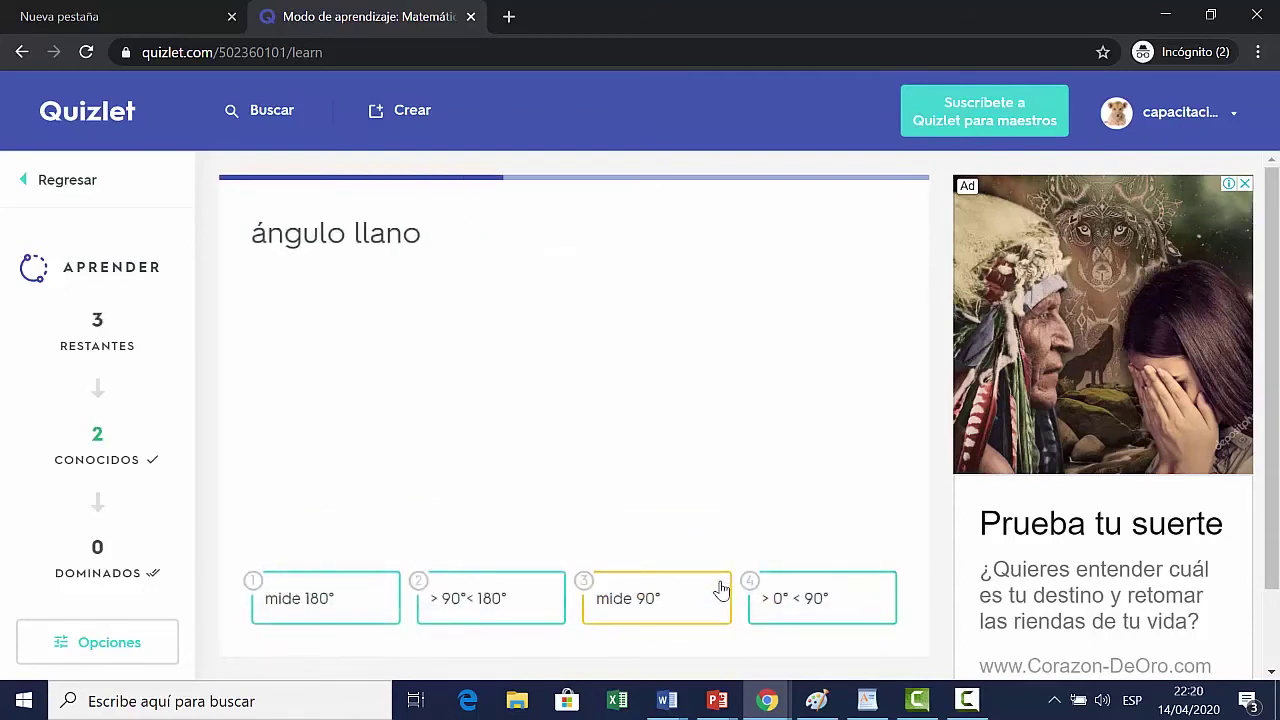
{"action": "left_click", "coordinate": [369, 614]}
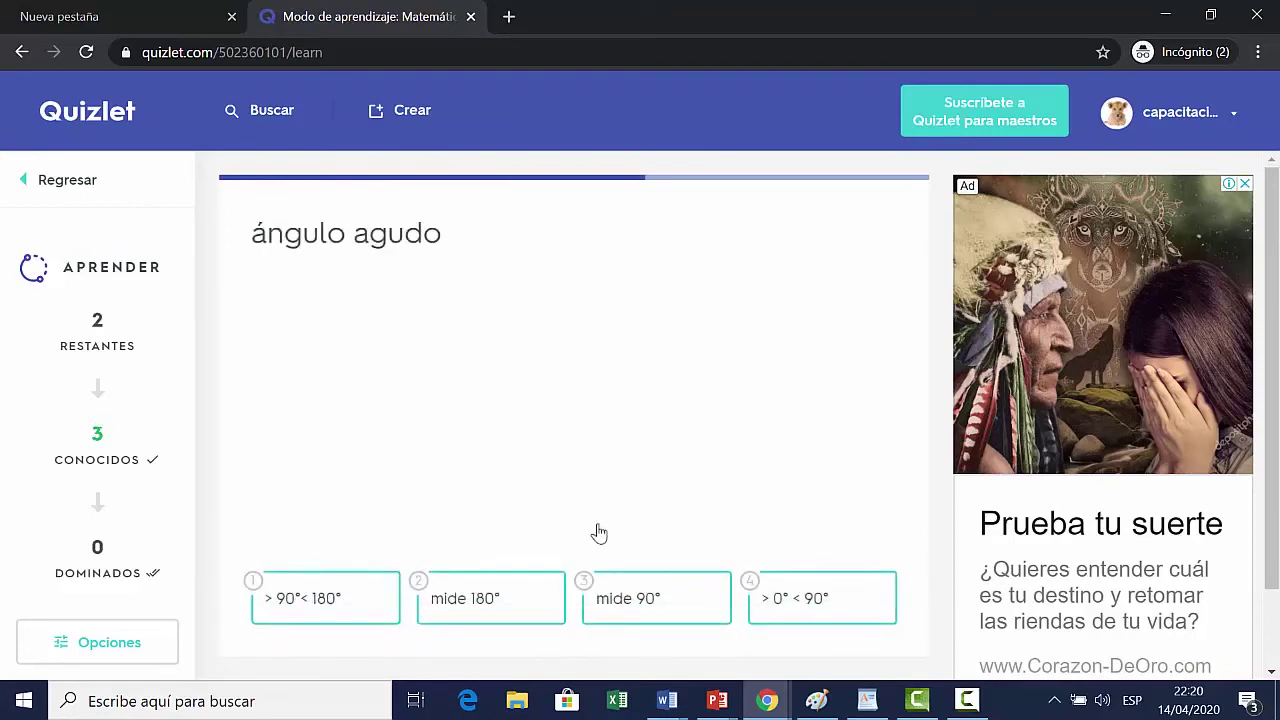
{"action": "left_click", "coordinate": [818, 608]}
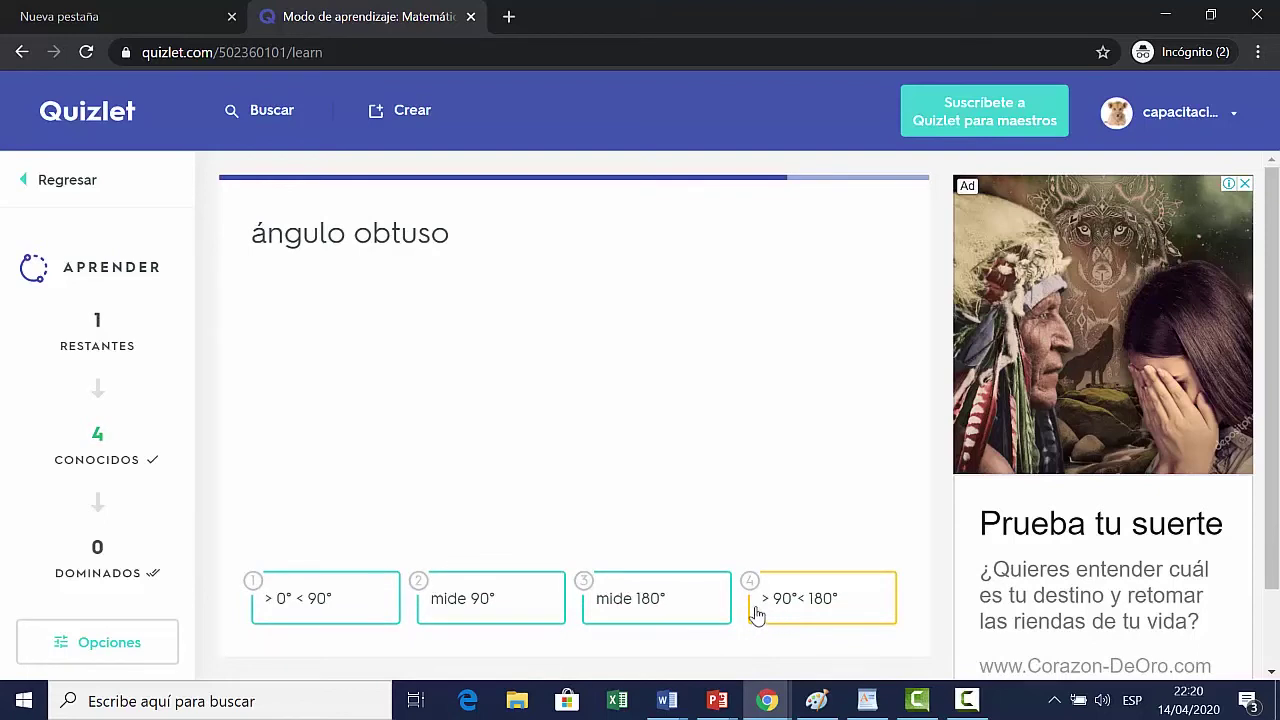
{"action": "left_click", "coordinate": [800, 600]}
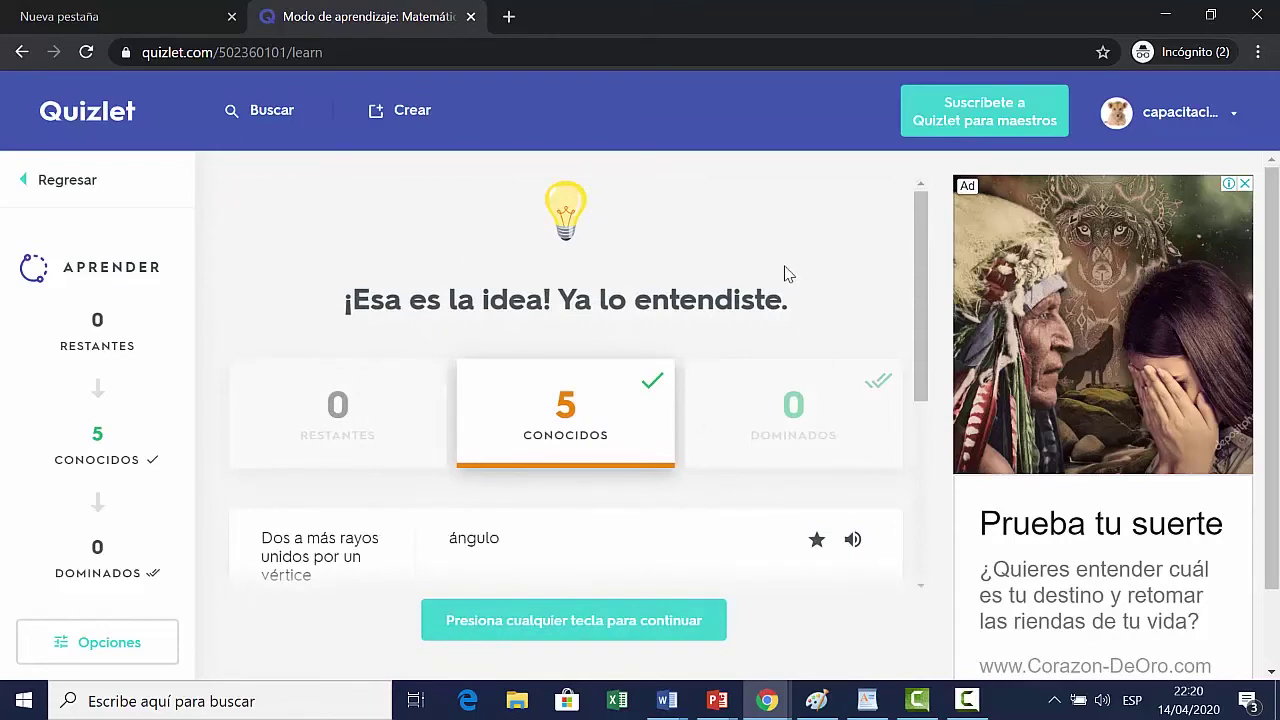
Continue the Aprender mode, answer "ángulo llano" with "mide 180°" and return to the unit page
{"action": "left_click", "coordinate": [691, 622]}
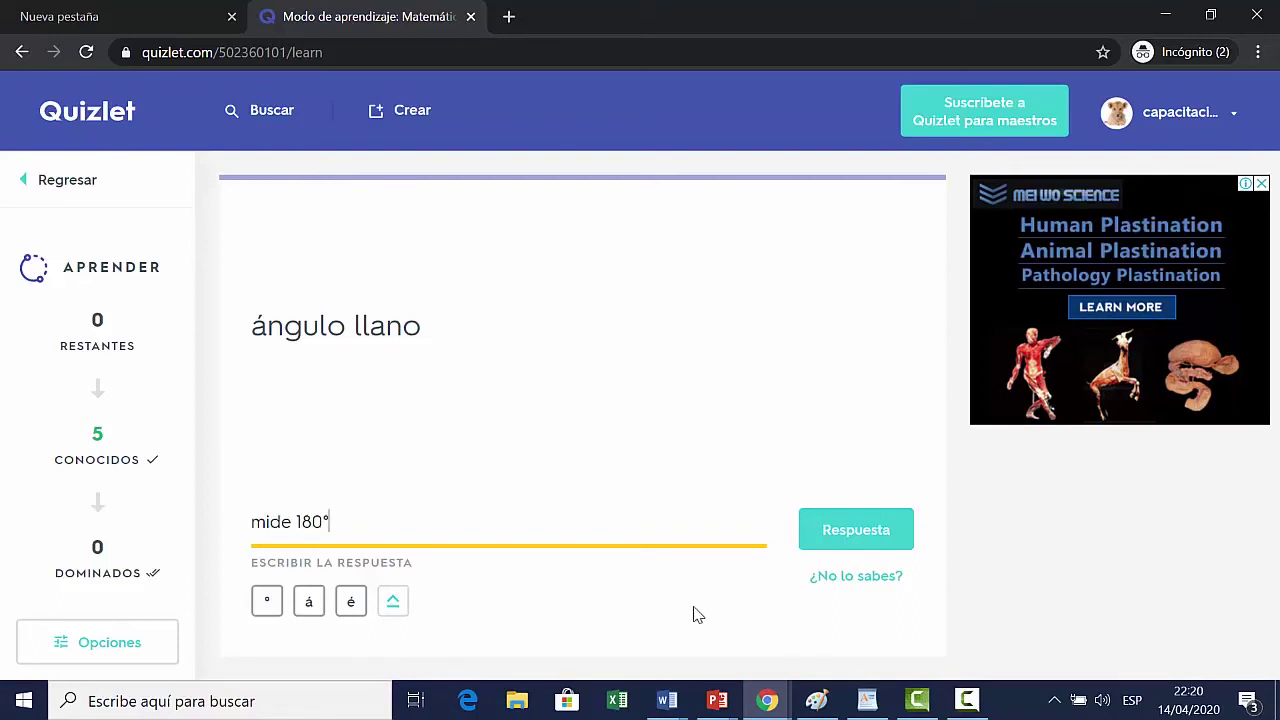
{"action": "key", "text": "Return"}
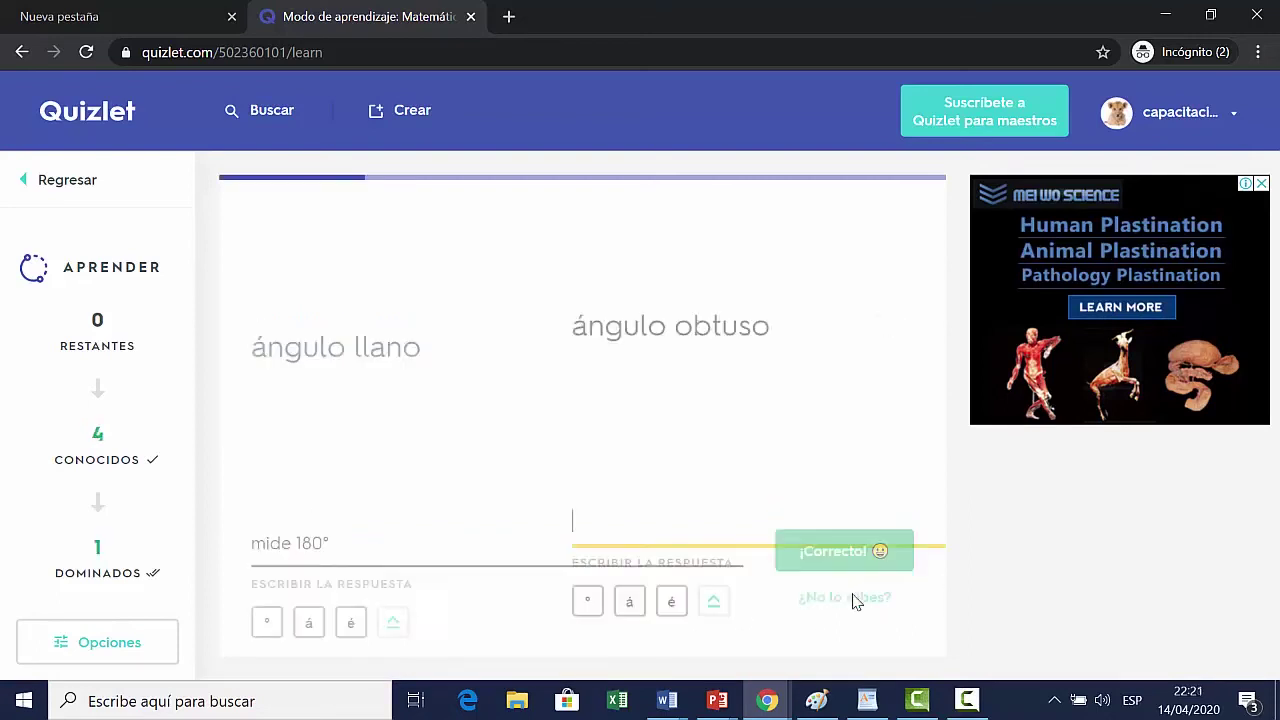
{"action": "left_click", "coordinate": [42, 190]}
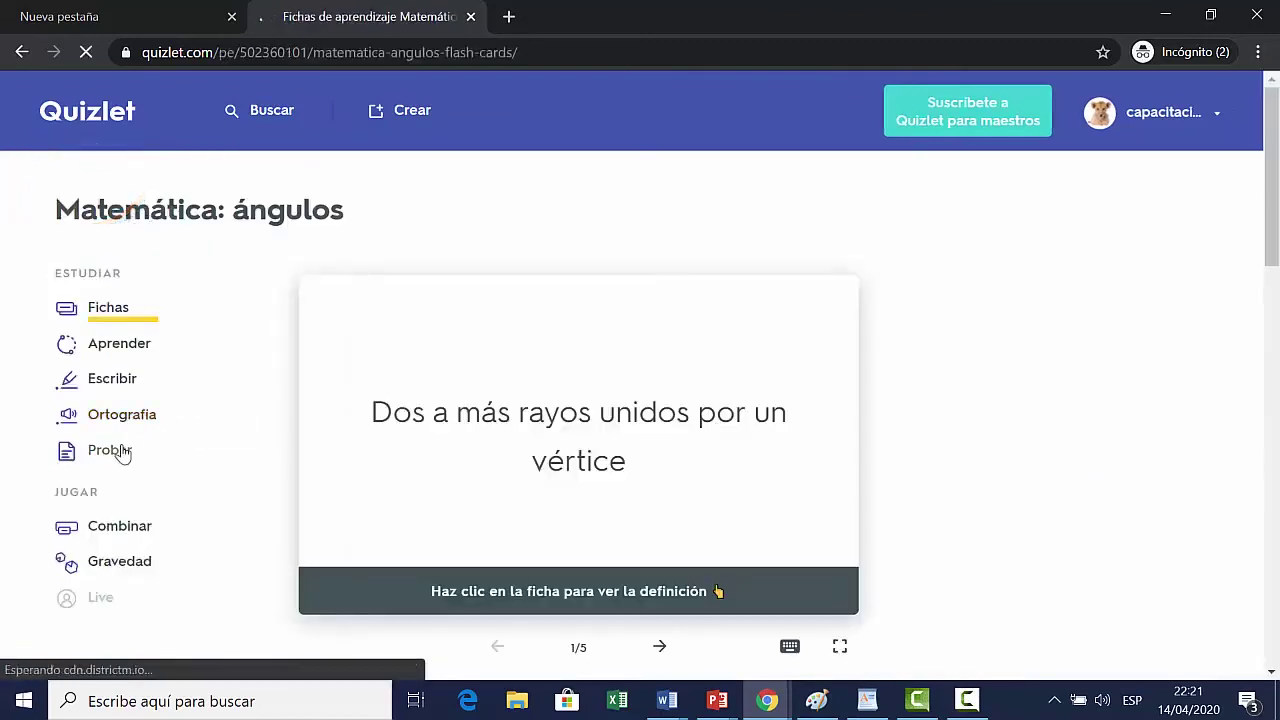
Open the Probar test and answer the written question "ángulo recto" with "mide 90°"
{"action": "left_click", "coordinate": [232, 438]}
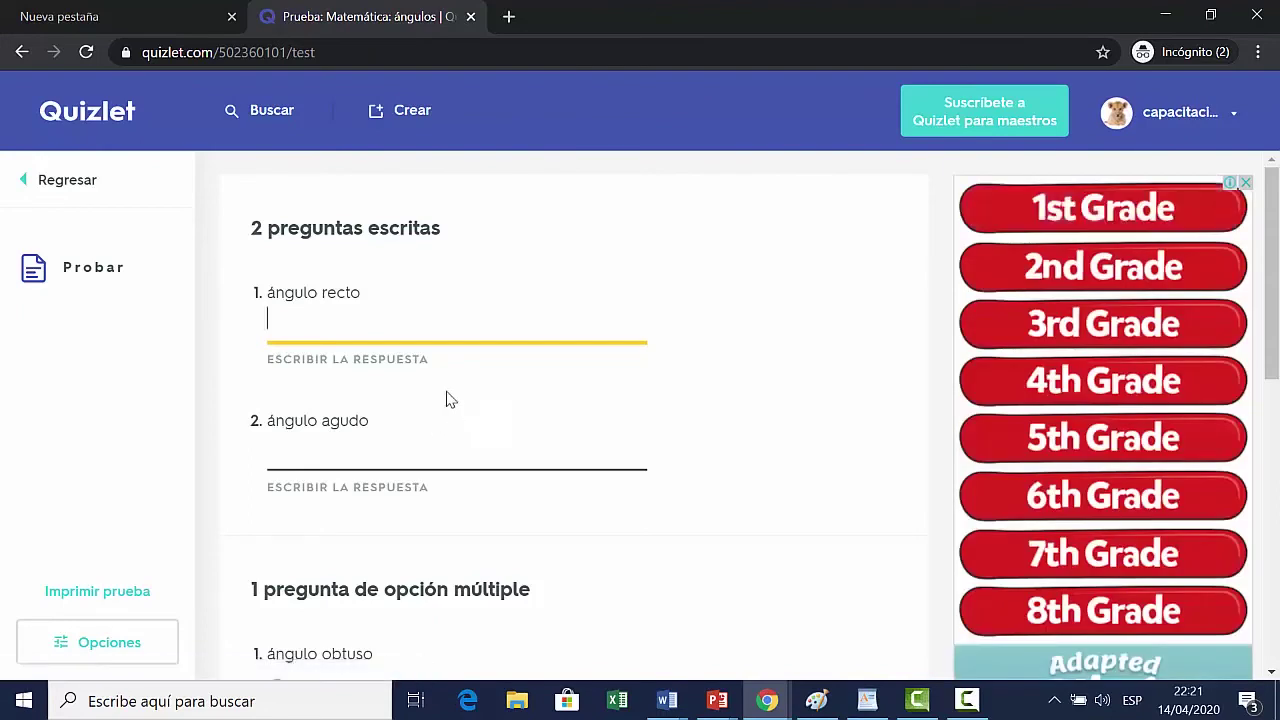
{"action": "type", "text": "mide 90"}
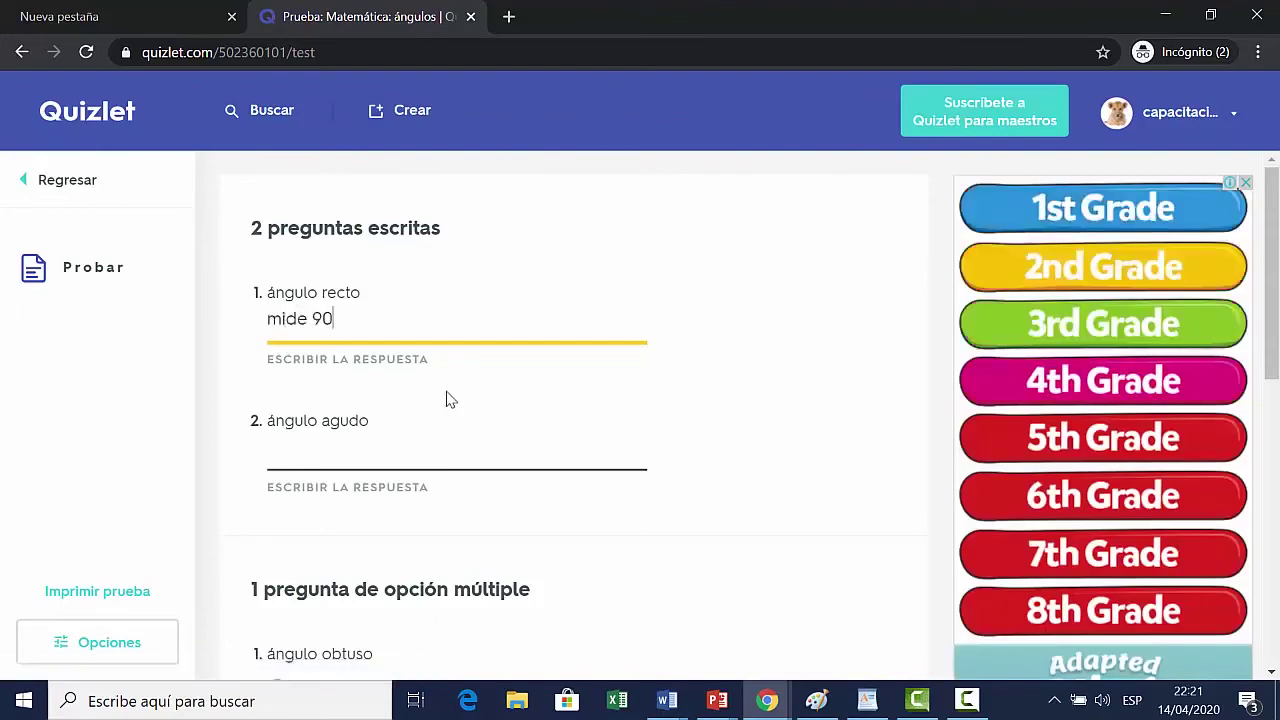
{"action": "type", "text": "°"}
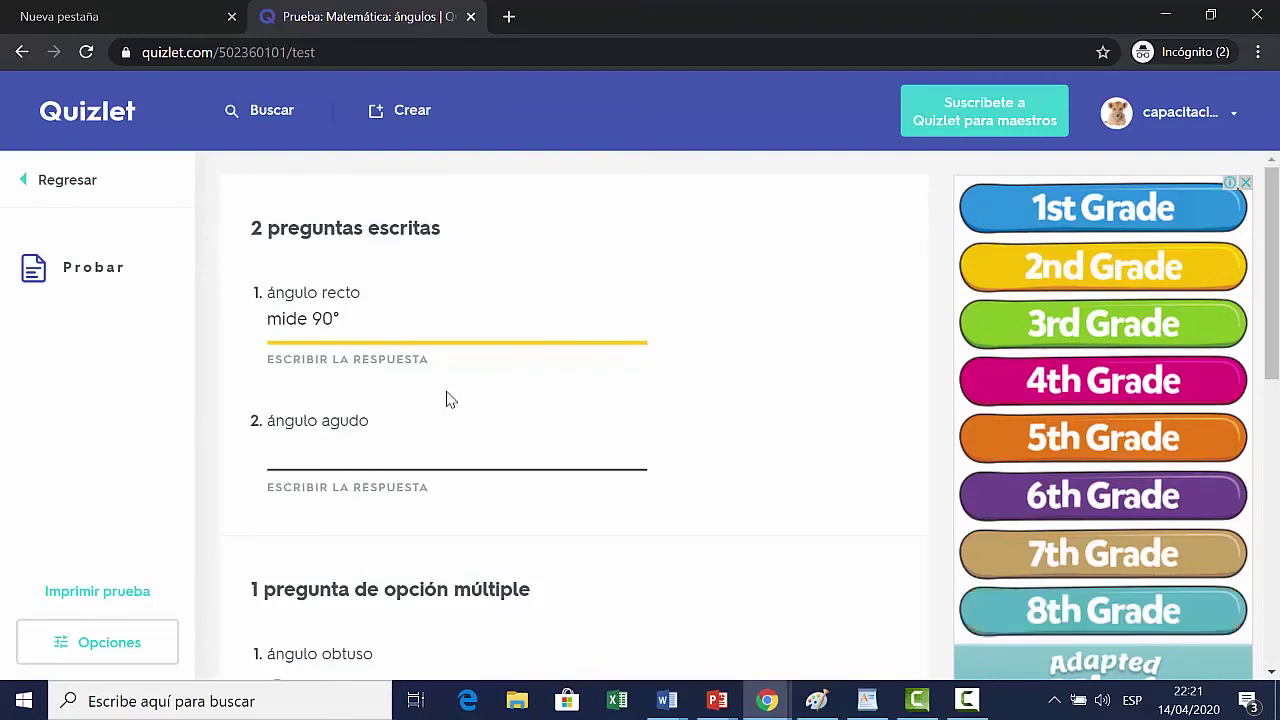
{"action": "left_click", "coordinate": [447, 394]}
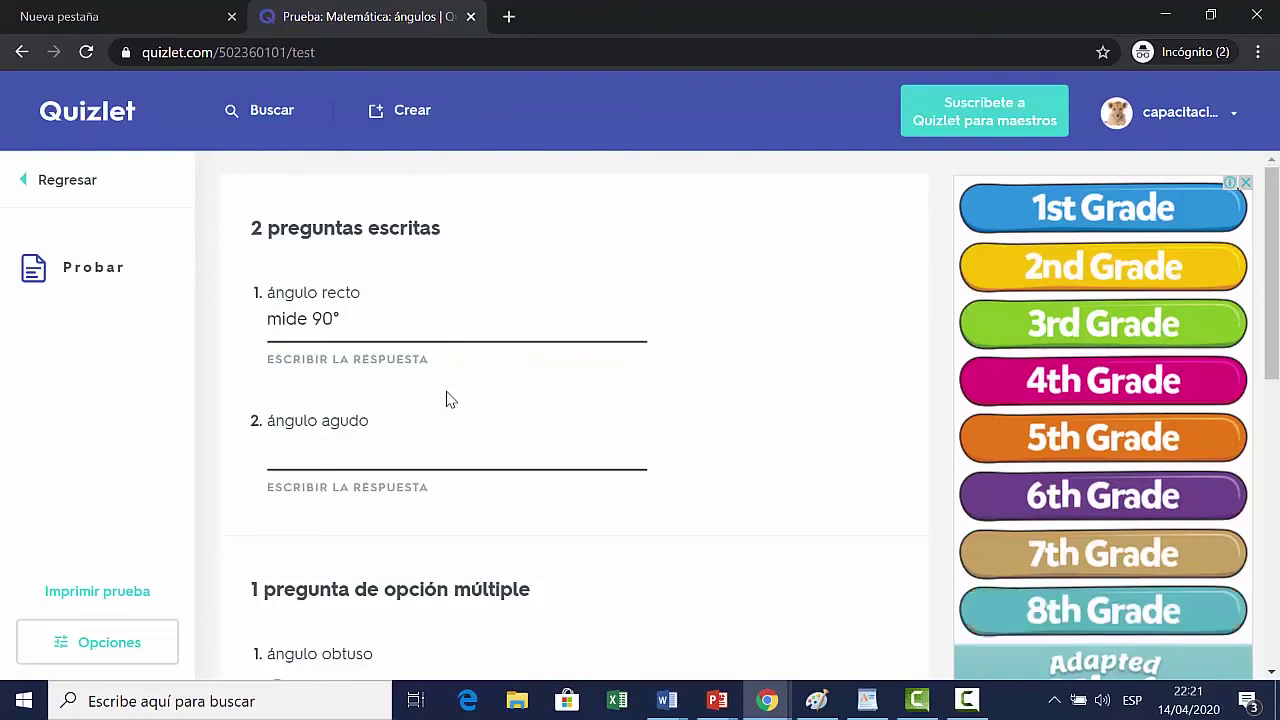
Look over the test's remaining written, multiple-choice and true/false questions, and return to the unit page without submitting answers
{"action": "scroll", "coordinate": [447, 399], "scroll_direction": "down", "scroll_amount": 1}
{"action": "scroll", "coordinate": [448, 399], "scroll_direction": "down", "scroll_amount": 1}
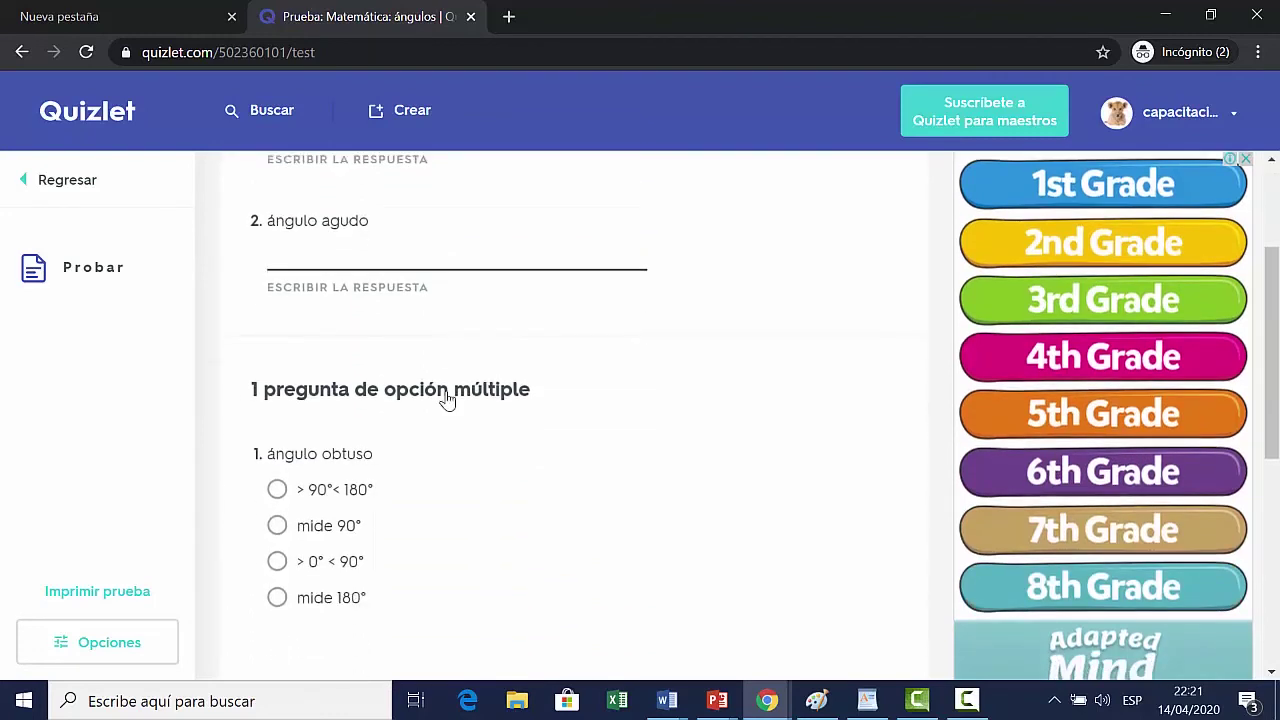
{"action": "scroll", "coordinate": [446, 480], "scroll_direction": "down", "scroll_amount": 4}
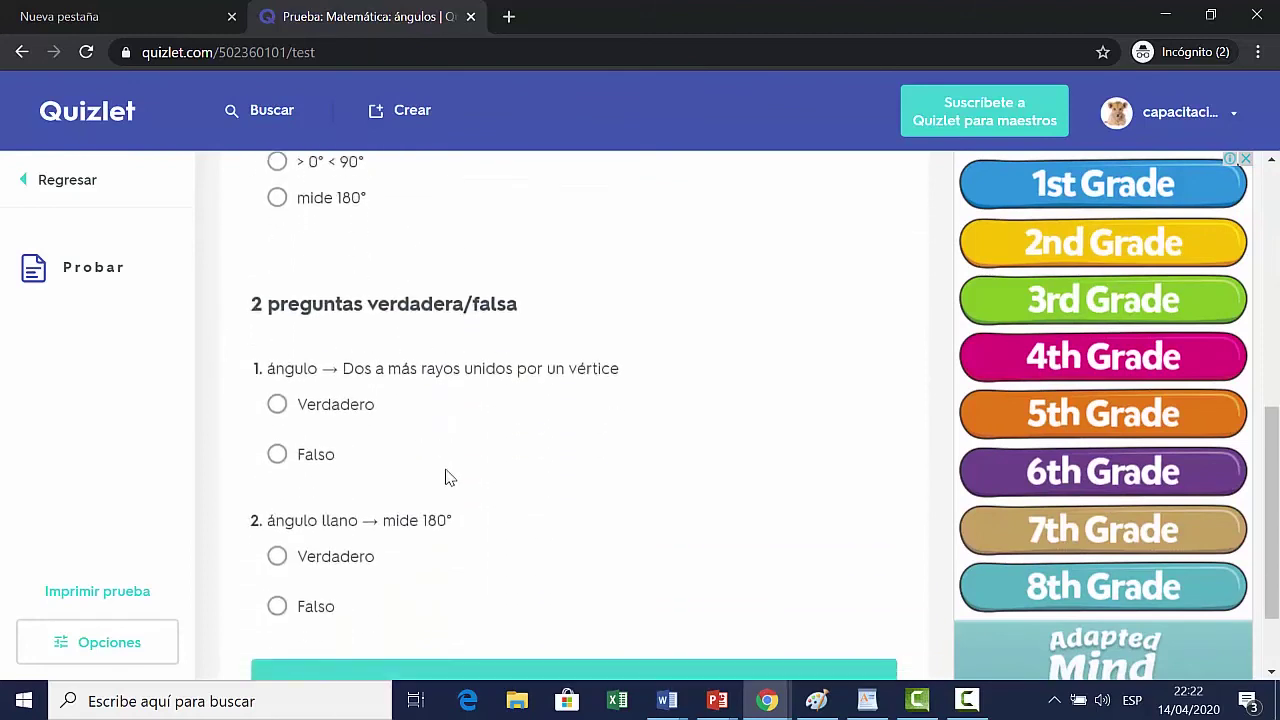
{"action": "scroll", "coordinate": [408, 443], "scroll_direction": "down", "scroll_amount": 1}
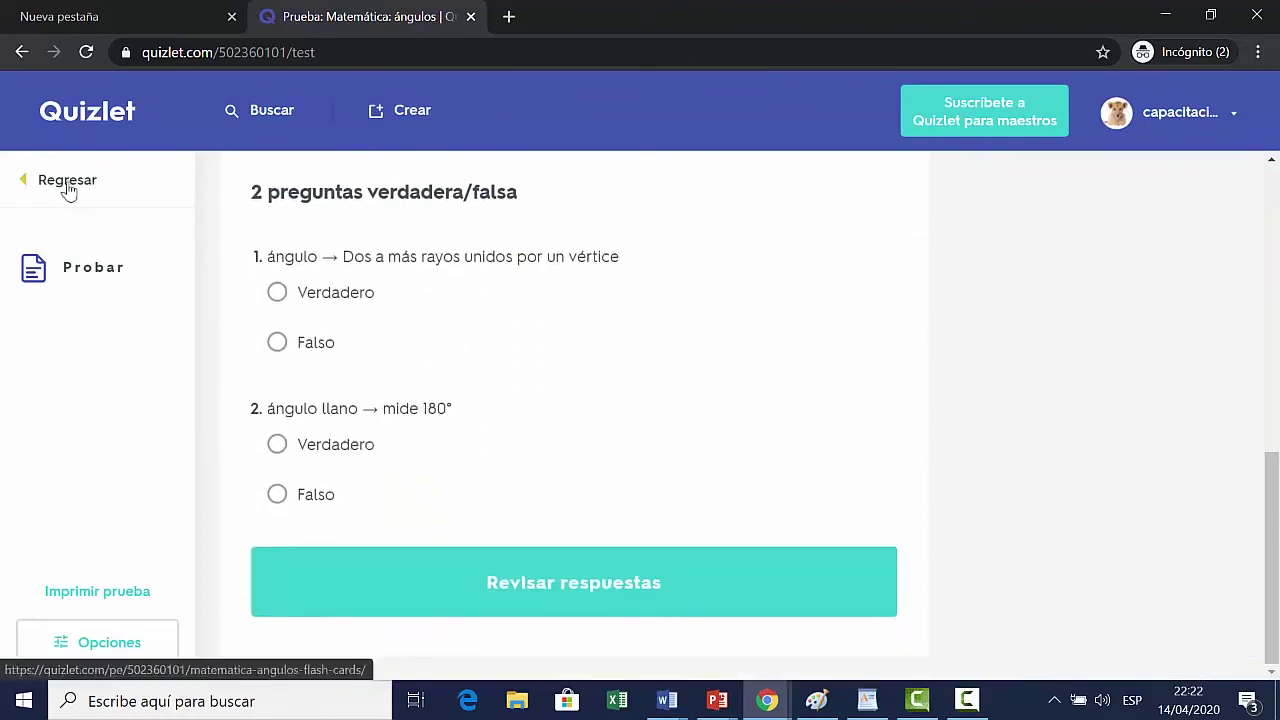
{"action": "left_click", "coordinate": [62, 185]}
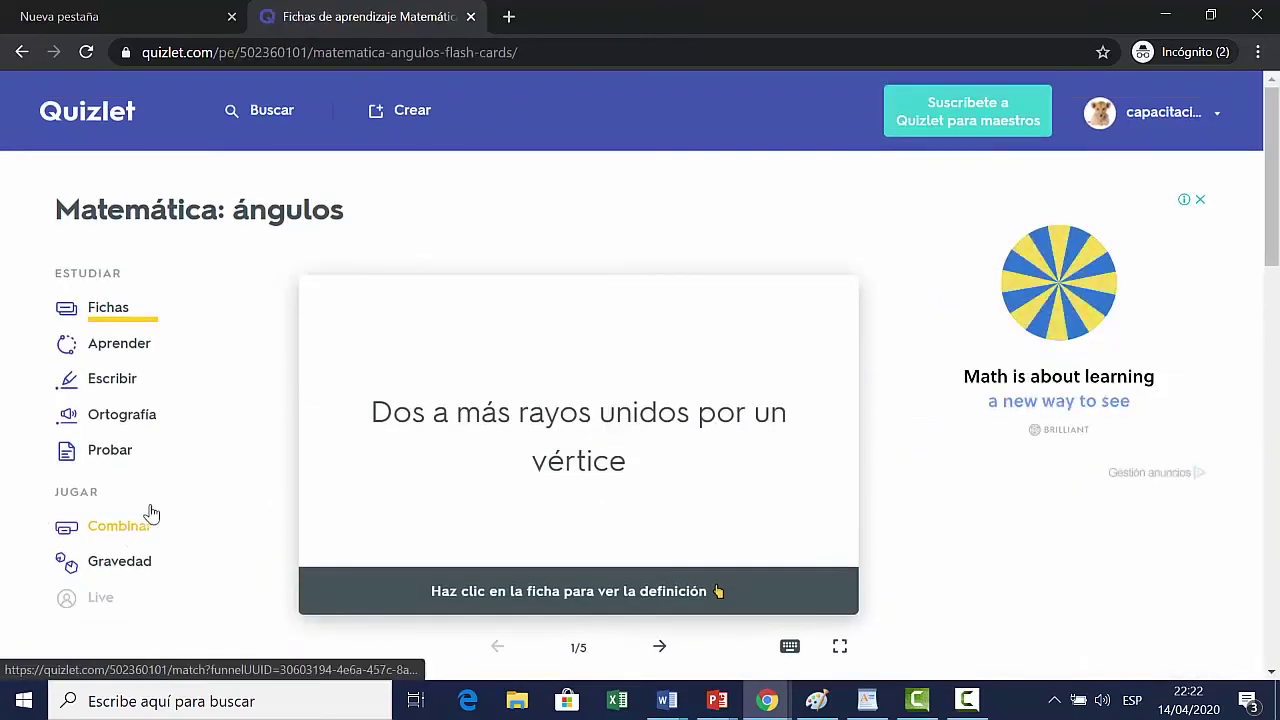
Play the Combinar game by matching all five angle terms with their definitions, restart it and leave the new round
{"action": "left_click", "coordinate": [108, 530]}
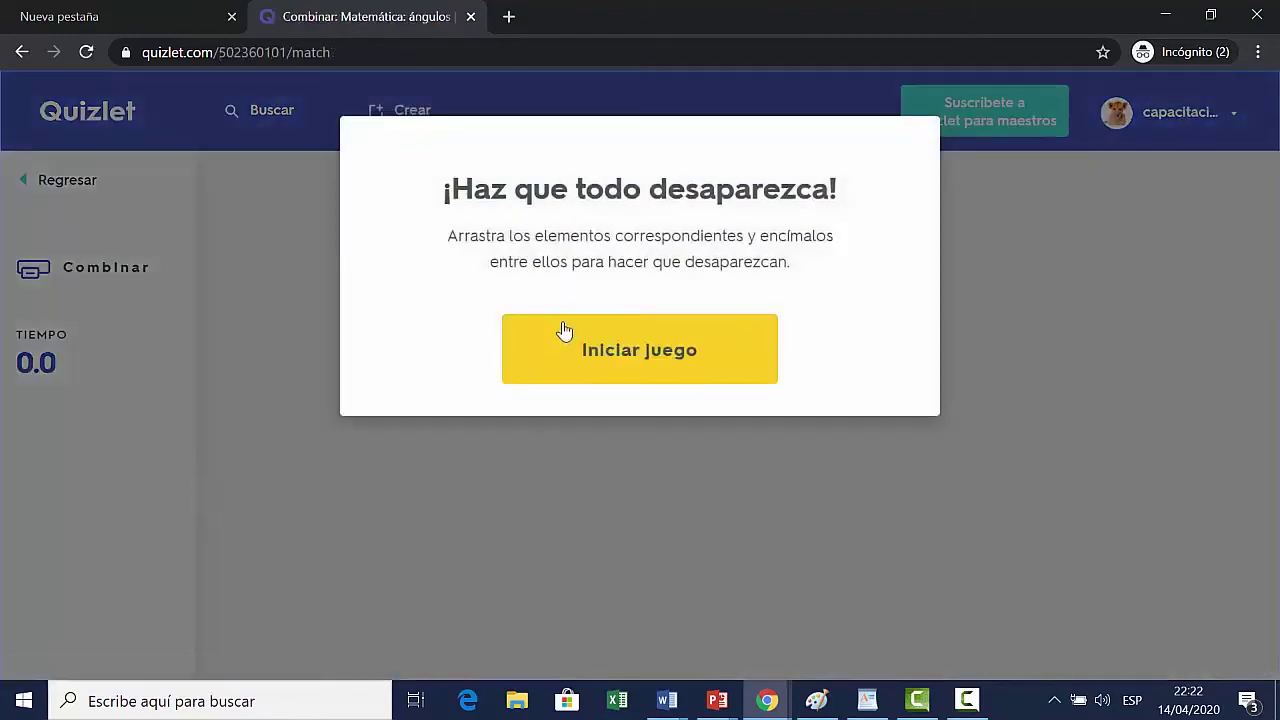
{"action": "left_click", "coordinate": [580, 341]}
{"action": "left_click_drag", "start_coordinate": [289, 369], "coordinate": [860, 302]}
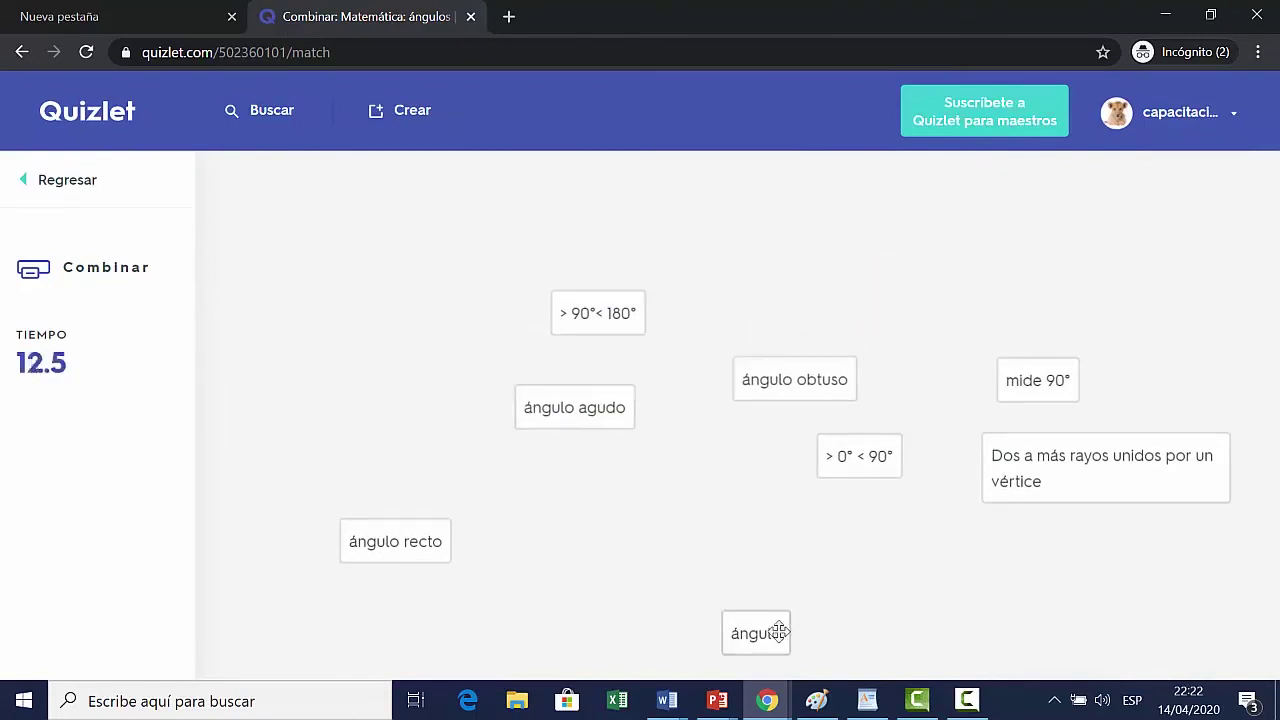
{"action": "left_click_drag", "start_coordinate": [777, 629], "coordinate": [1100, 458]}
{"action": "left_click_drag", "start_coordinate": [1037, 380], "coordinate": [443, 546]}
{"action": "left_click_drag", "start_coordinate": [620, 432], "coordinate": [845, 458]}
{"action": "left_click_drag", "start_coordinate": [760, 380], "coordinate": [600, 315]}
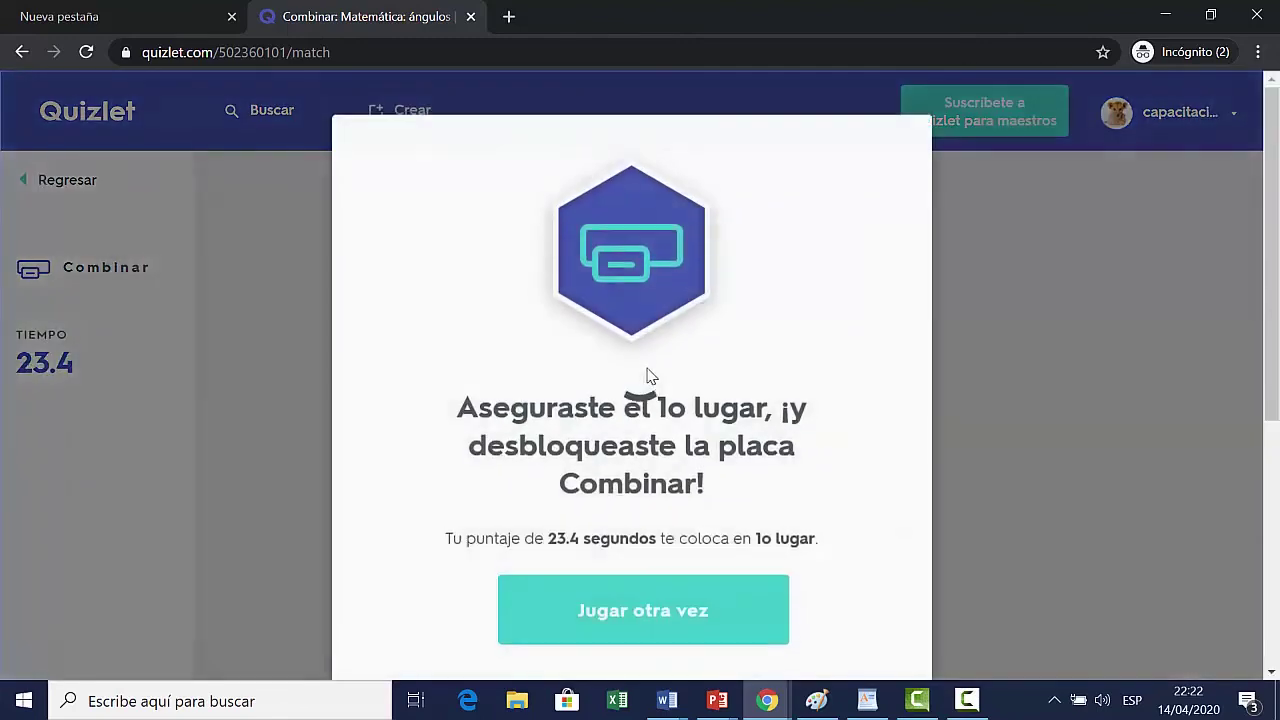
{"action": "left_click", "coordinate": [694, 606]}
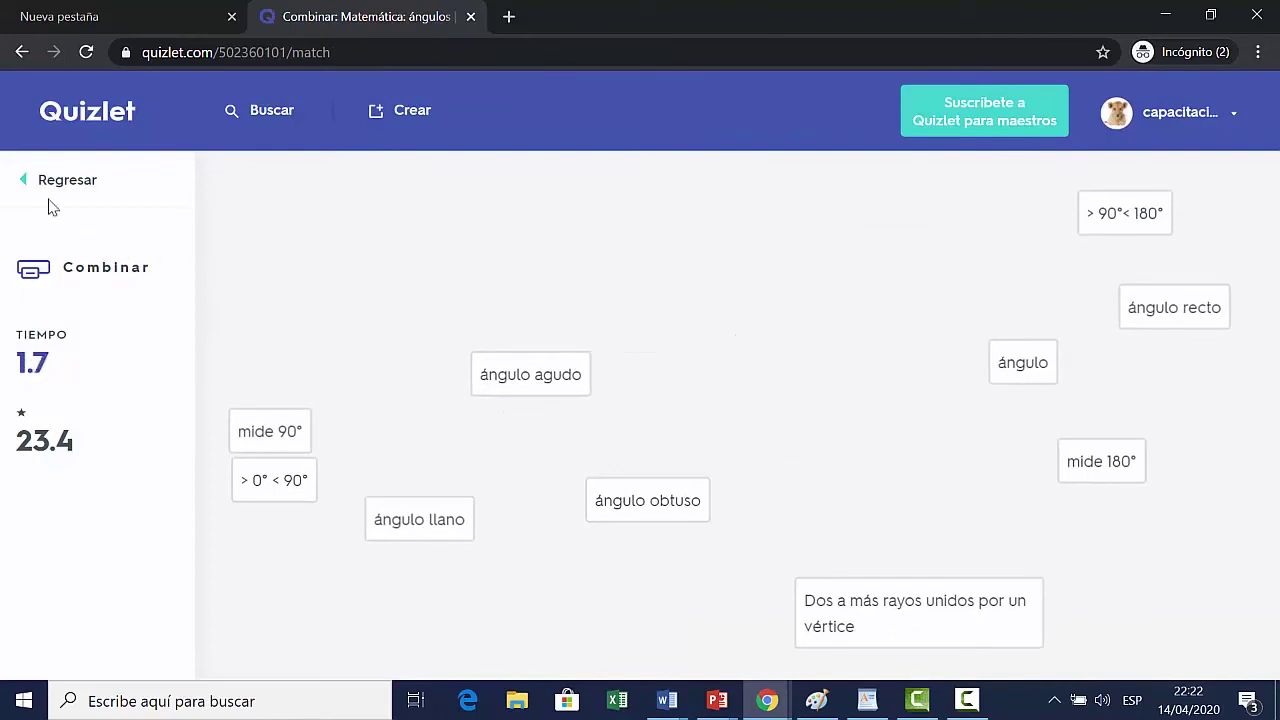
{"action": "left_click", "coordinate": [75, 181]}
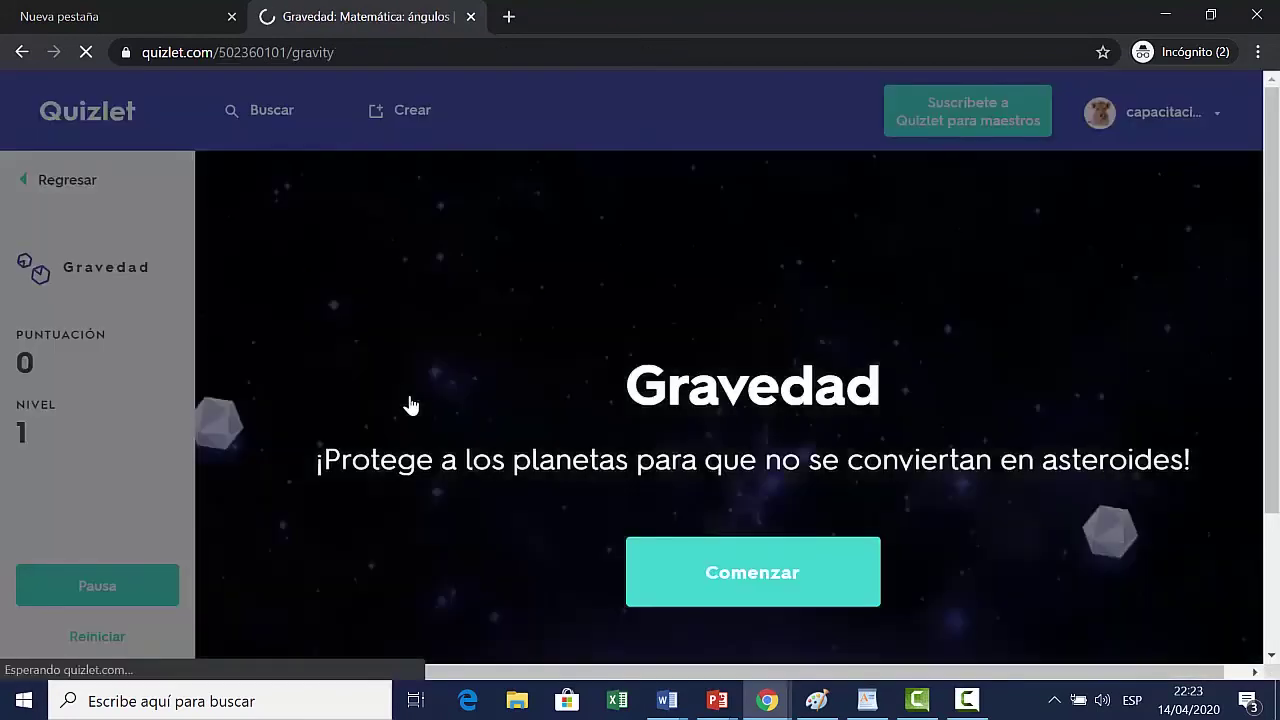
Start the Gravedad game with all terms, Definición as the answer setting and Media difficulty
{"action": "left_click", "coordinate": [840, 575]}
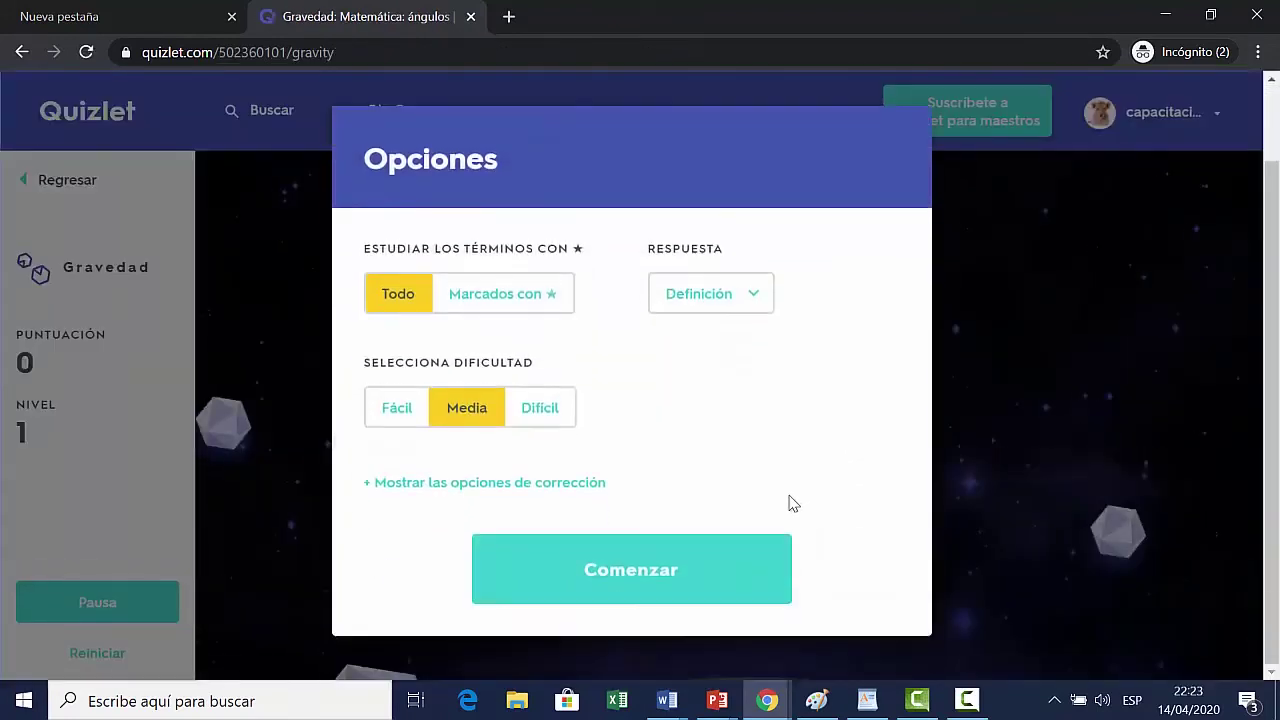
{"action": "left_click", "coordinate": [778, 545]}
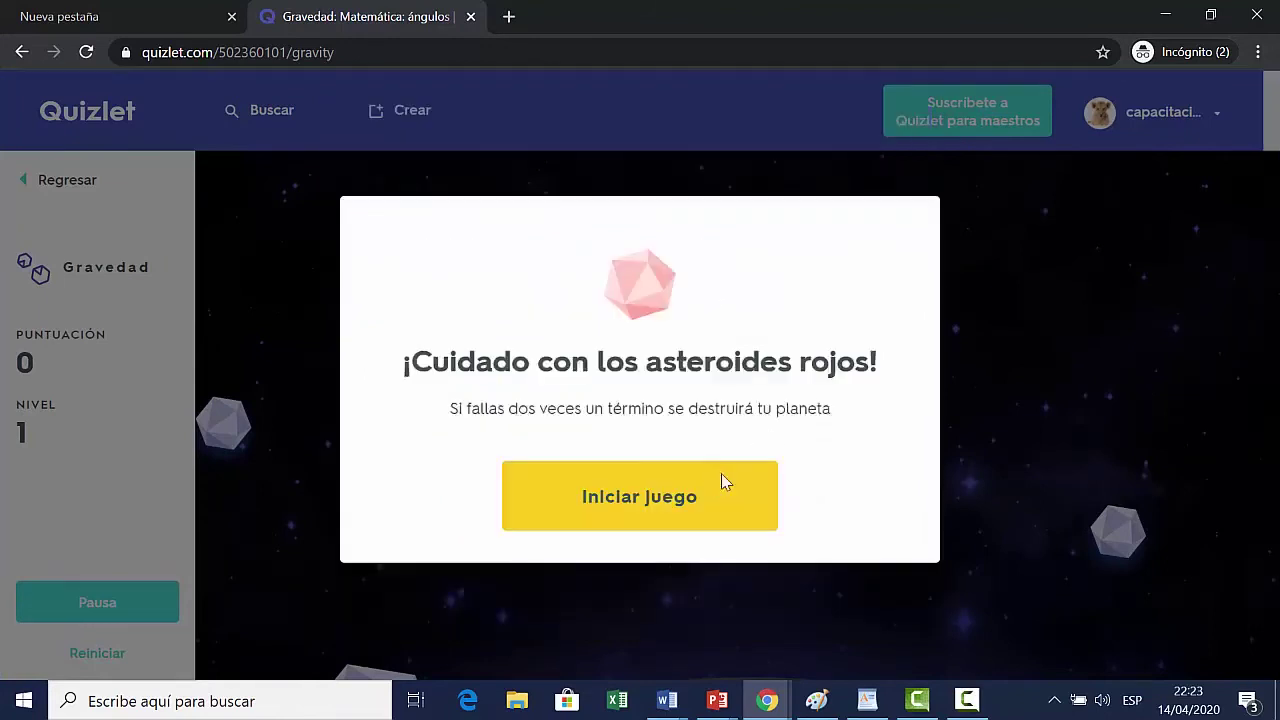
{"action": "left_click", "coordinate": [720, 480]}
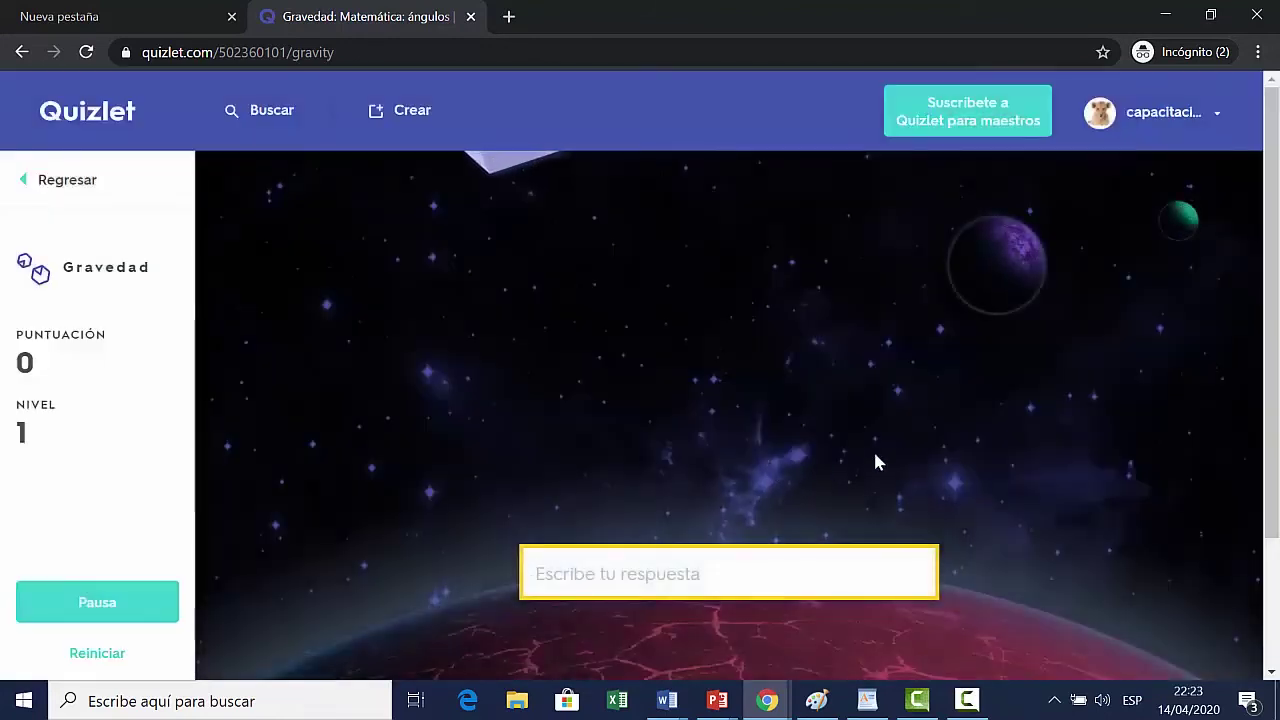
{"action": "scroll", "coordinate": [876, 450], "scroll_direction": "down", "scroll_amount": 1}
{"action": "scroll", "coordinate": [874, 446], "scroll_direction": "up", "scroll_amount": 1}
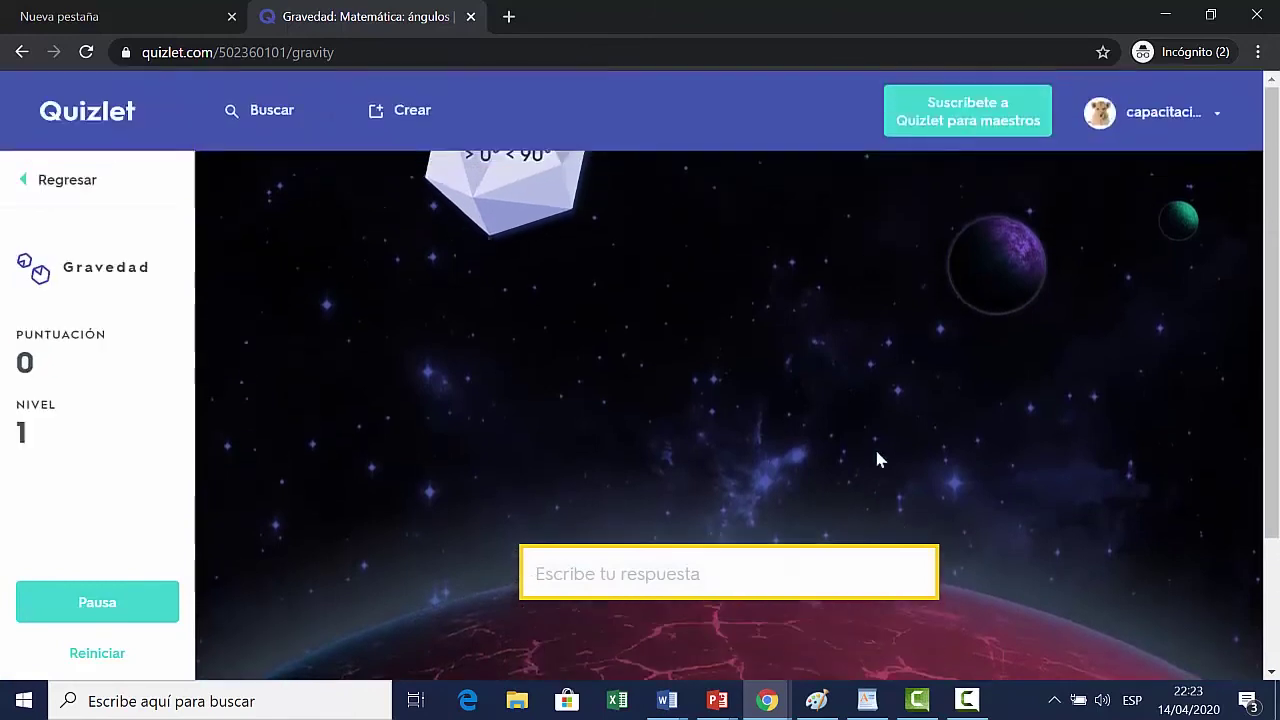
Answer the "> 0° < 90°" asteroid with "ángulo agudo" and the "rayos unidos por un vértice" asteroid with "ángulo"
{"action": "type", "text": "an"}
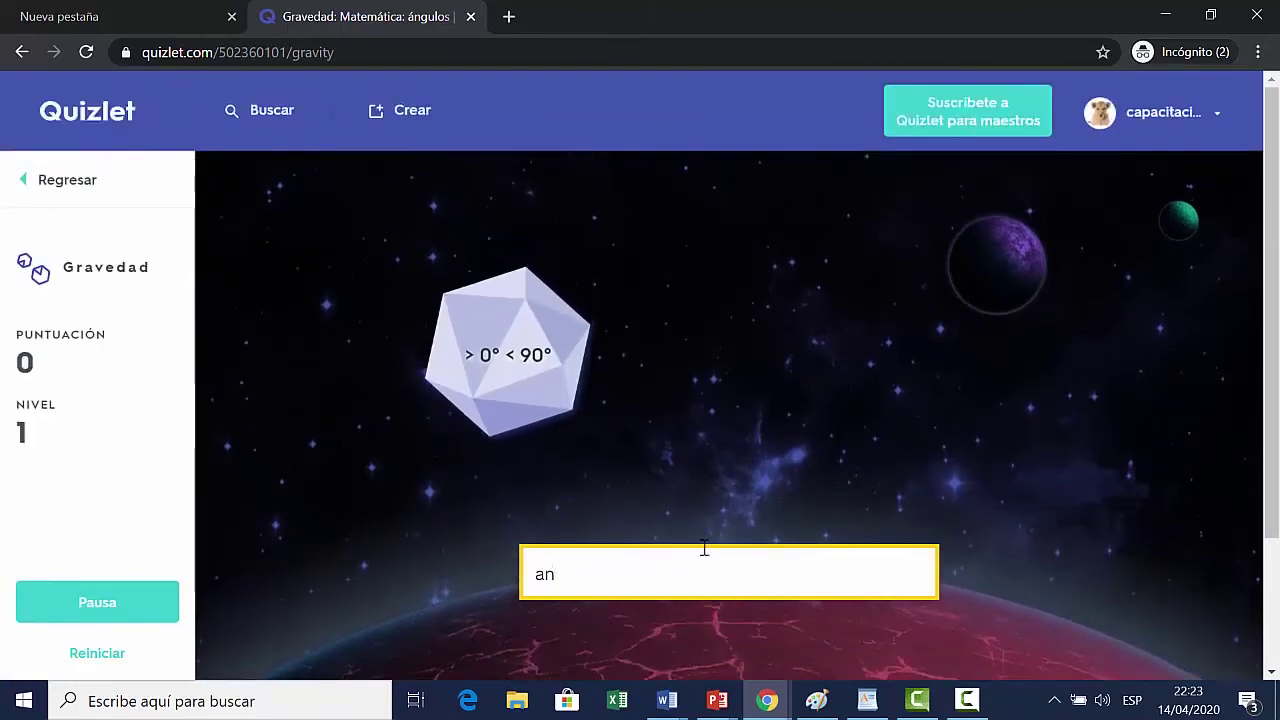
{"action": "key", "text": "BackSpace"}
{"action": "key", "text": "BackSpace"}
{"action": "type", "text": "ángulo agudo"}
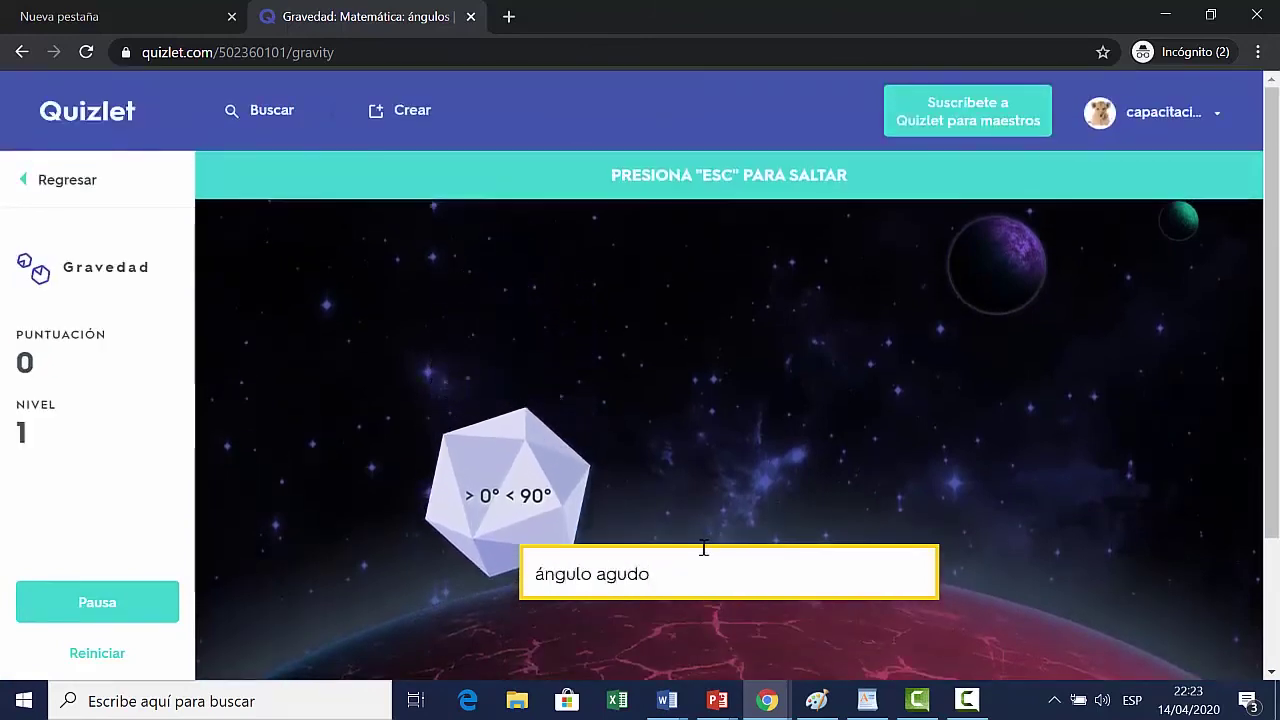
{"action": "key", "text": "Return"}
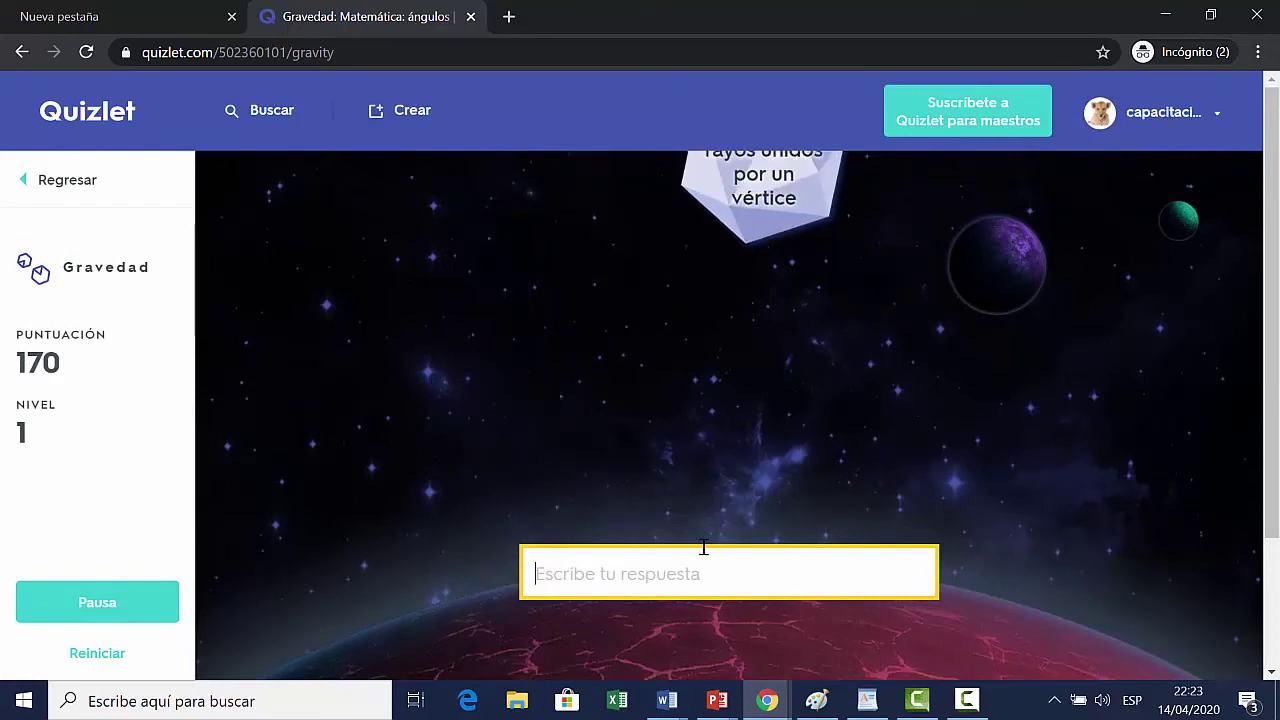
{"action": "type", "text": "ángulo"}
{"action": "key", "text": "Return"}
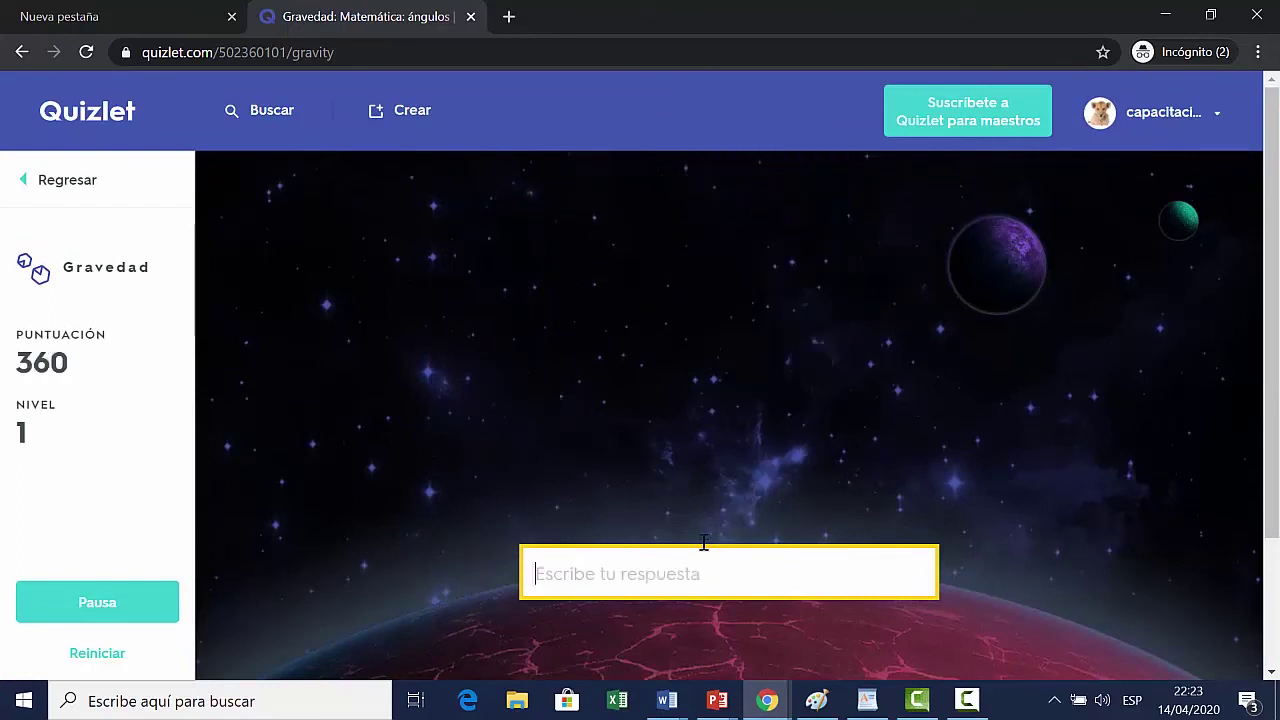